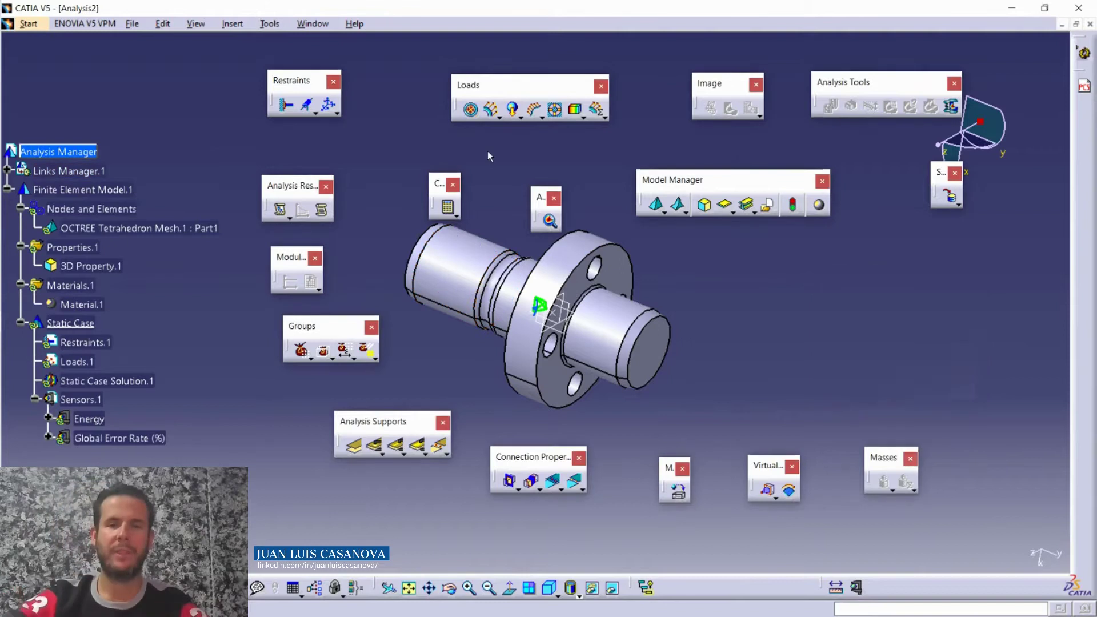
Examine the Distributed Force load definition using the shaft's longer cylindrical face as support, then discard it
{"action": "left_click", "coordinate": [499, 117]}
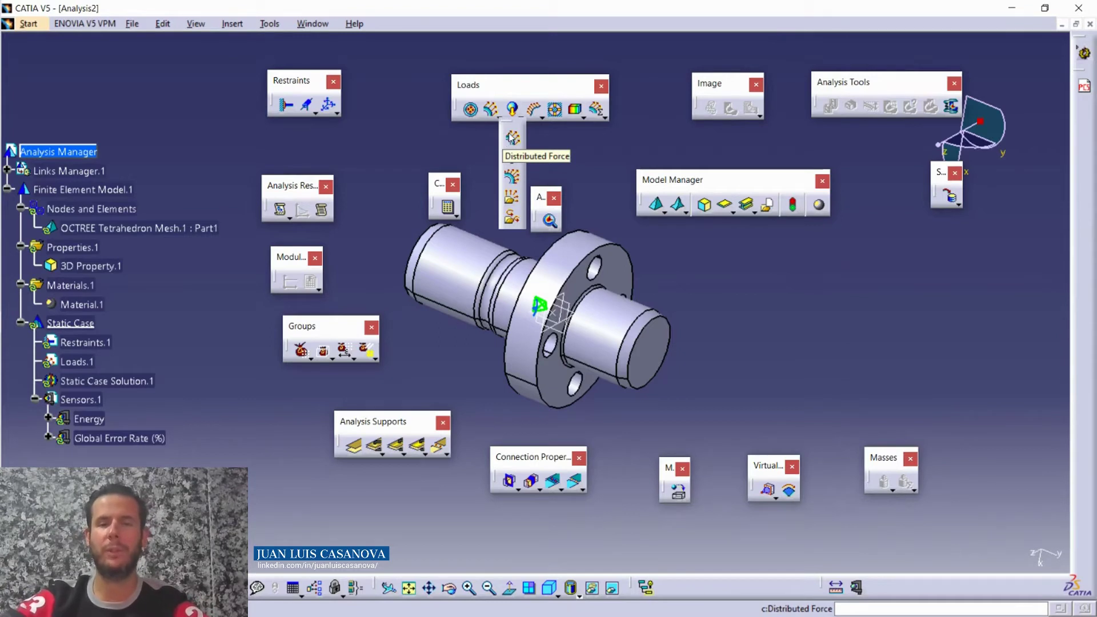
{"action": "left_click", "coordinate": [512, 138]}
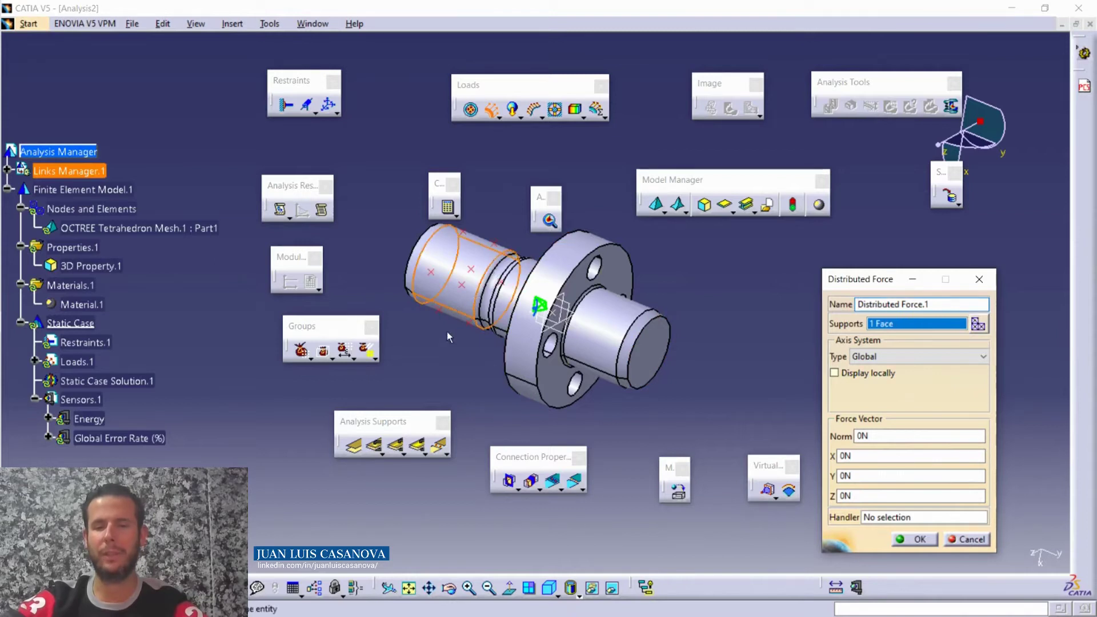
{"action": "left_click", "coordinate": [472, 271]}
{"action": "middle_click_drag", "start_coordinate": [449, 337], "coordinate": [509, 426]}
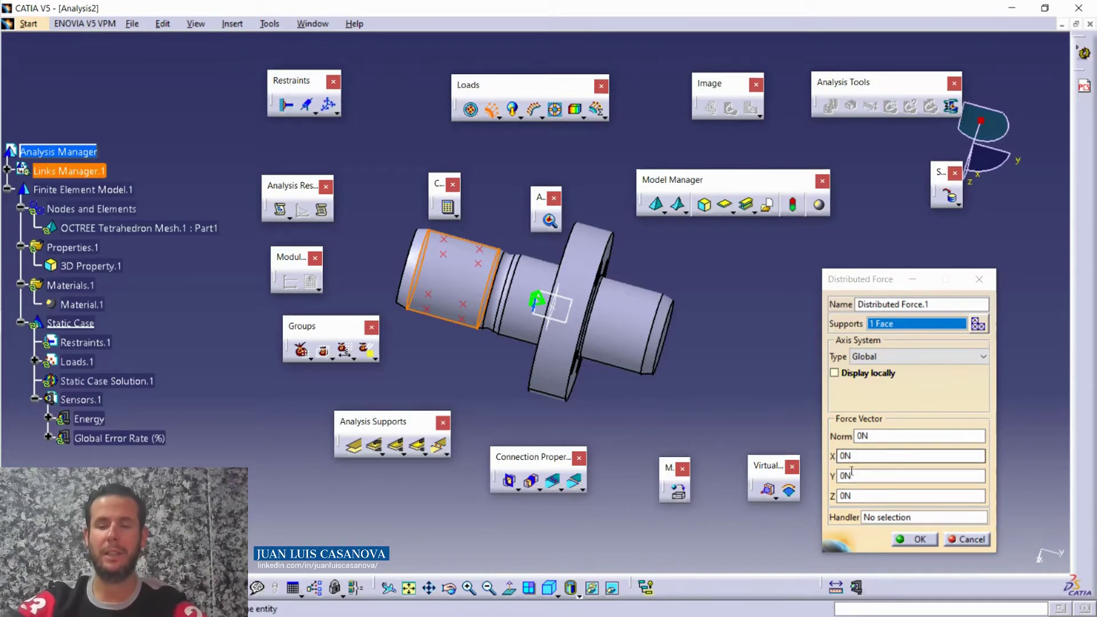
{"action": "middle_click_drag", "start_coordinate": [509, 349], "coordinate": [404, 368]}
{"action": "scroll", "coordinate": [797, 366], "scroll_direction": "up", "scroll_amount": 1}
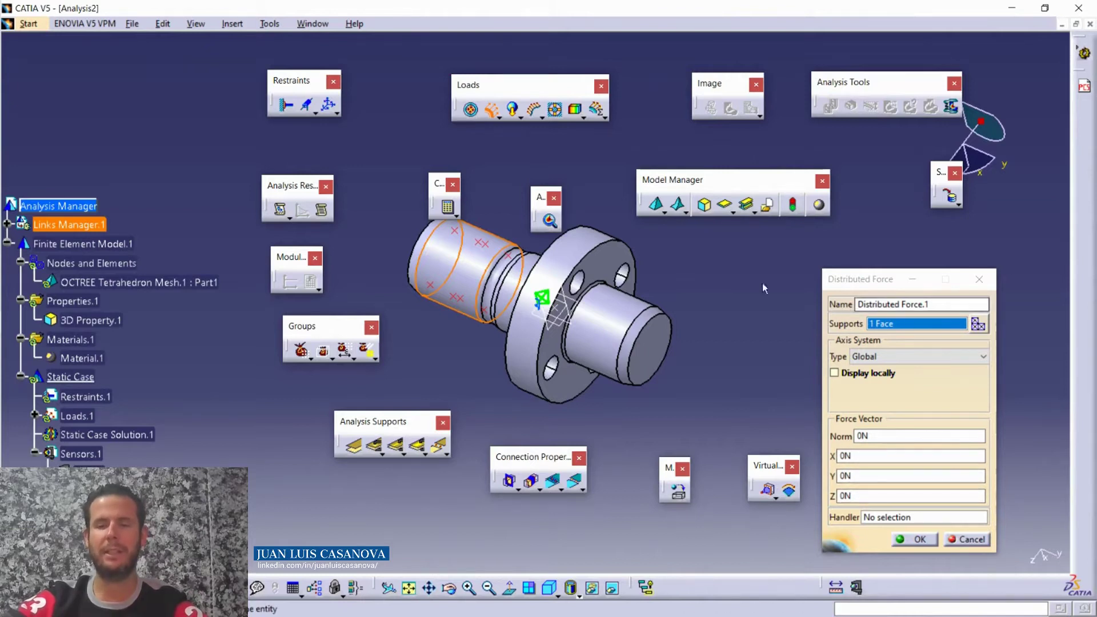
{"action": "middle_click_drag", "start_coordinate": [465, 348], "coordinate": [535, 439]}
{"action": "left_click", "coordinate": [971, 538]}
Examine the Moment load definition, including its supports, axis system and moment vector, without creating the load
{"action": "left_click", "coordinate": [500, 119]}
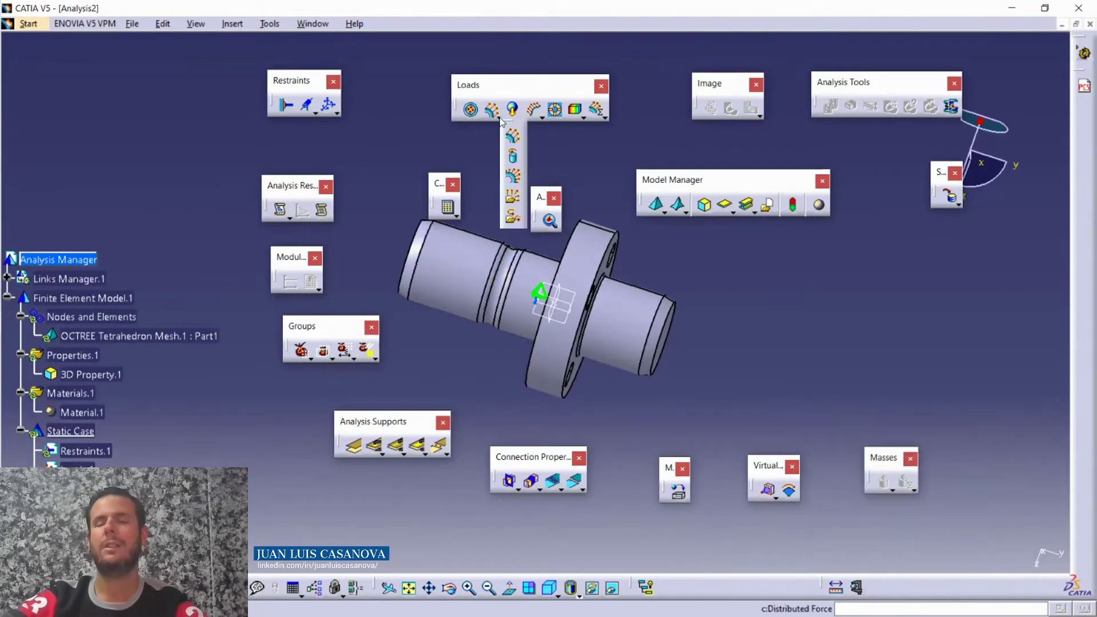
{"action": "left_click", "coordinate": [514, 157]}
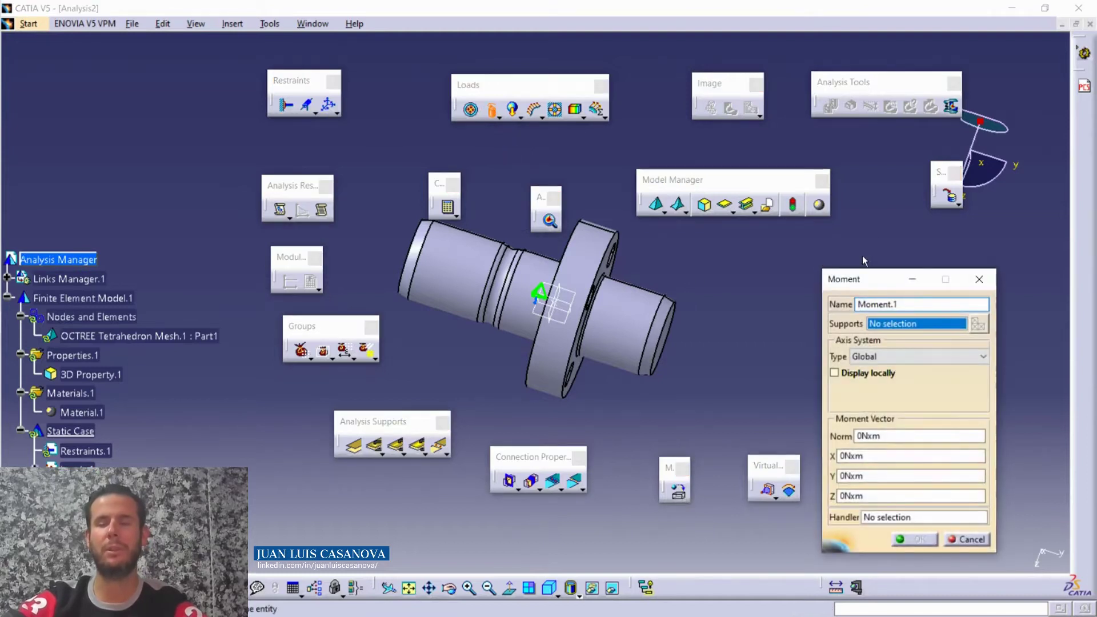
{"action": "left_click_drag", "start_coordinate": [875, 281], "coordinate": [828, 227]}
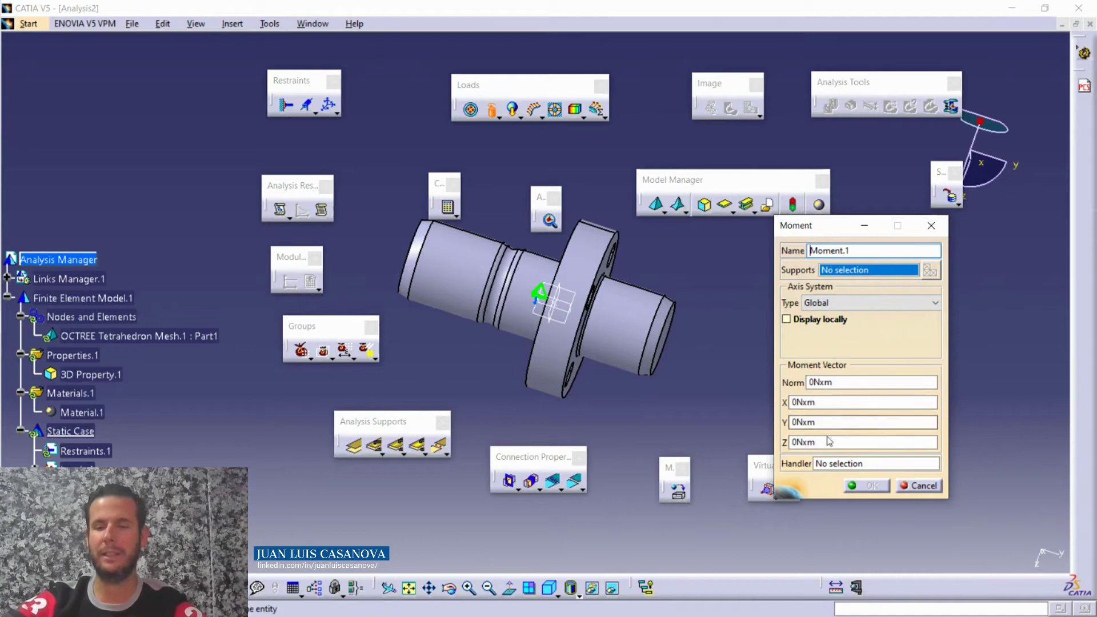
{"action": "left_click", "coordinate": [918, 485]}
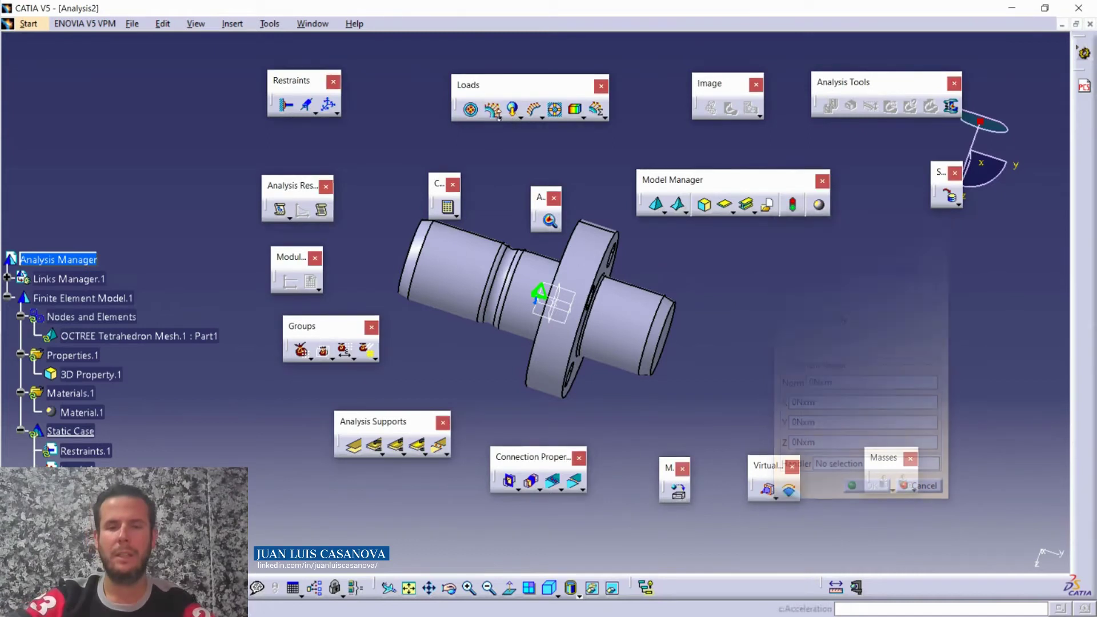
Examine the Bearing Load definition, including its orientation options and profile types, without creating the load
{"action": "left_click", "coordinate": [499, 117]}
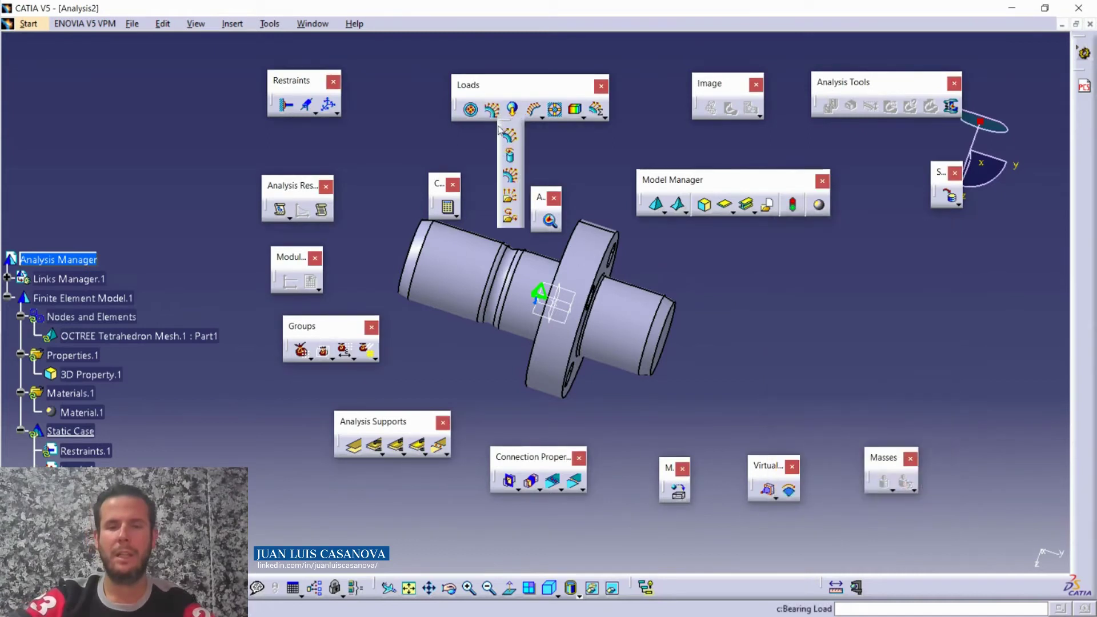
{"action": "left_click", "coordinate": [506, 175]}
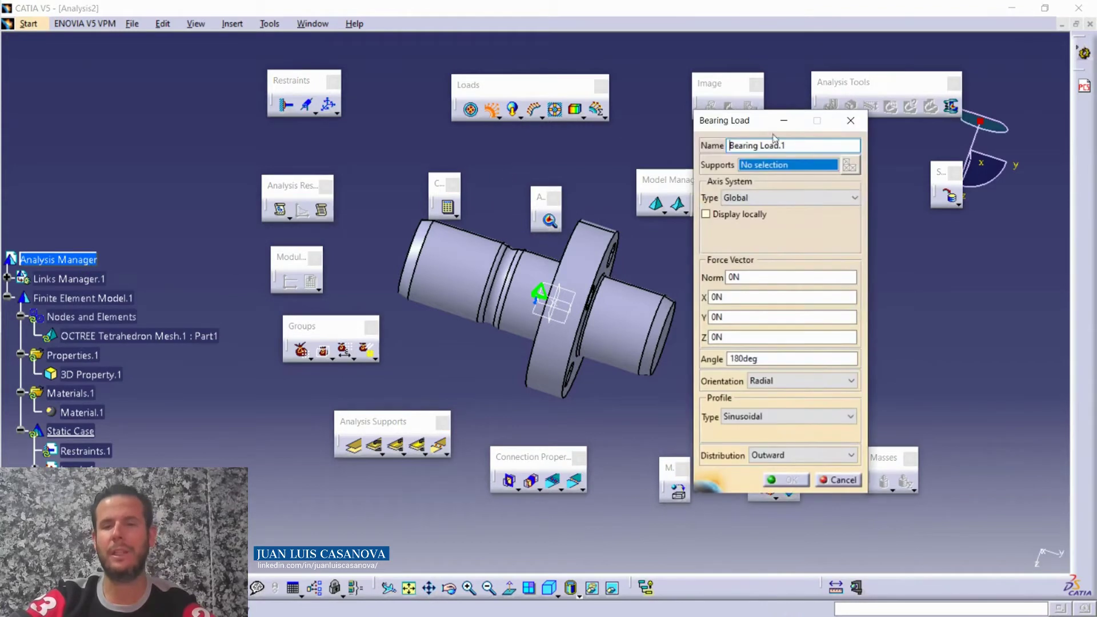
{"action": "left_click_drag", "start_coordinate": [721, 125], "coordinate": [715, 126]}
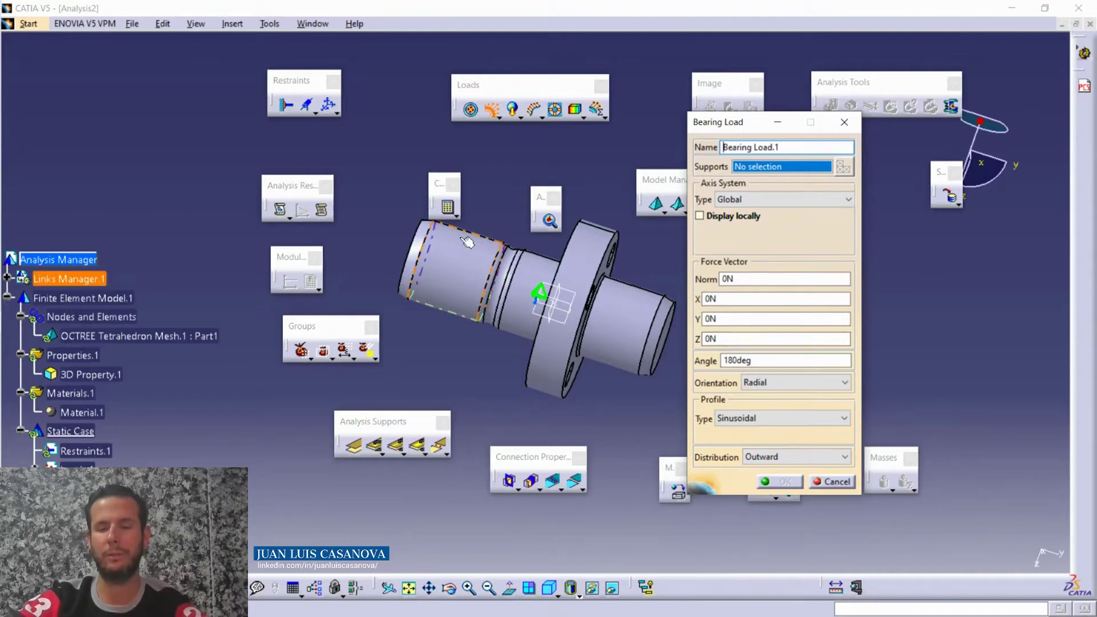
{"action": "left_click", "coordinate": [780, 382]}
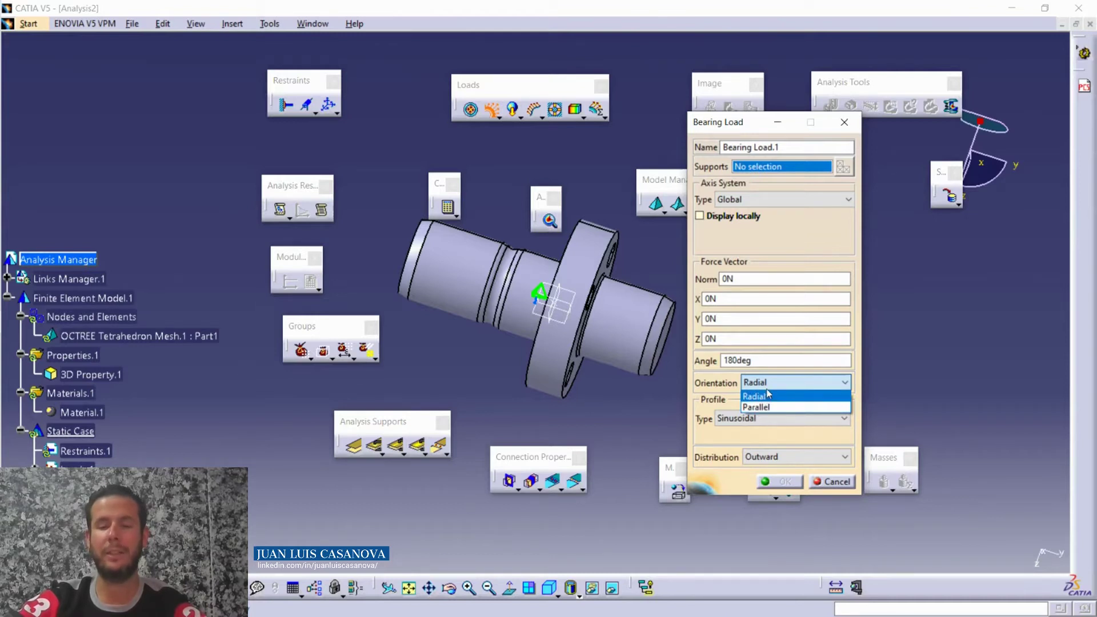
{"action": "left_click", "coordinate": [734, 385]}
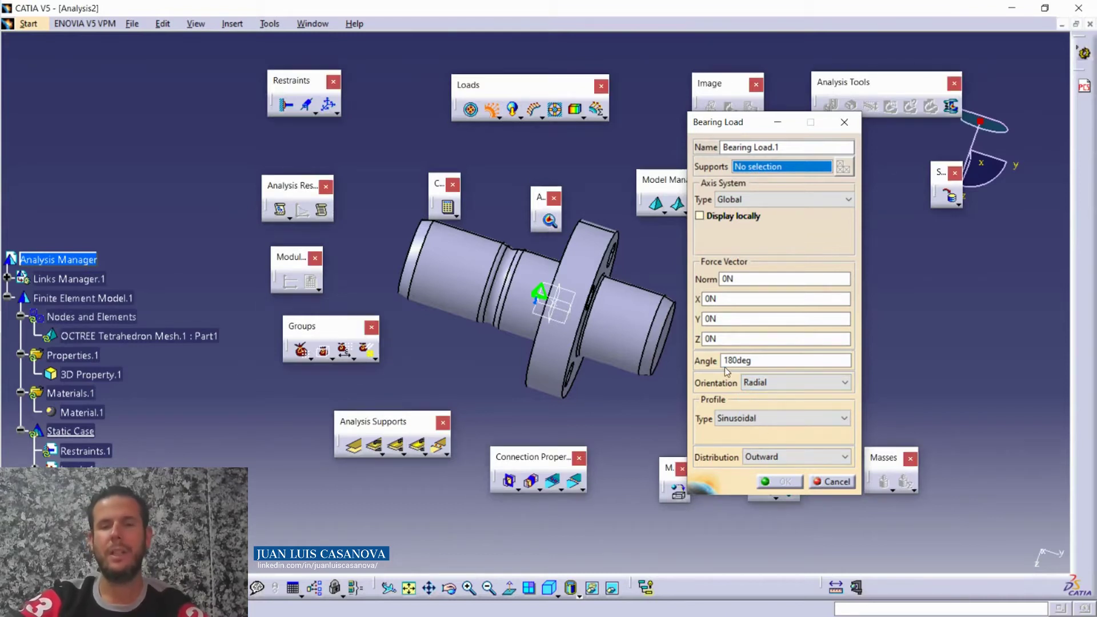
{"action": "left_click", "coordinate": [768, 418]}
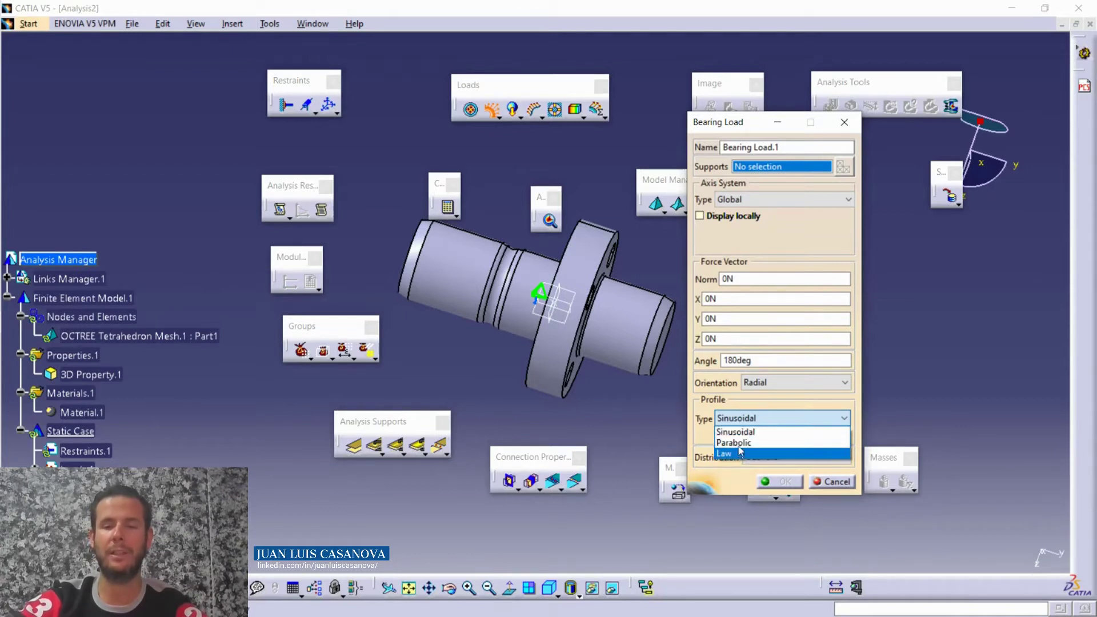
{"action": "left_click", "coordinate": [716, 400]}
{"action": "left_click", "coordinate": [844, 121]}
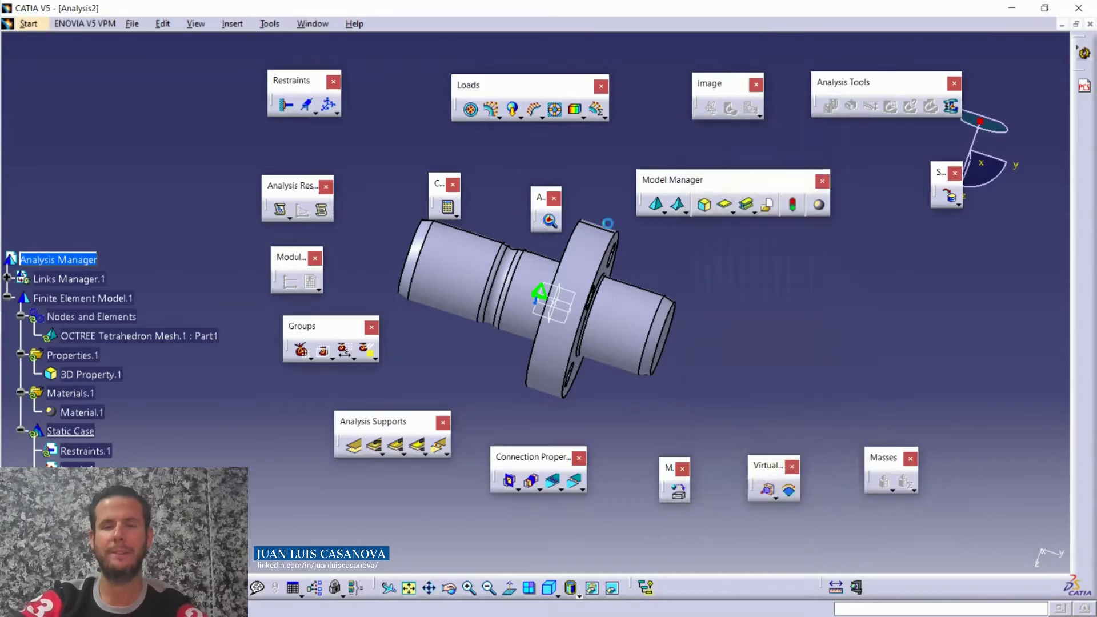
Examine the Imported Force load definition, including its supports and data file selection, without creating the load
{"action": "left_click", "coordinate": [499, 117]}
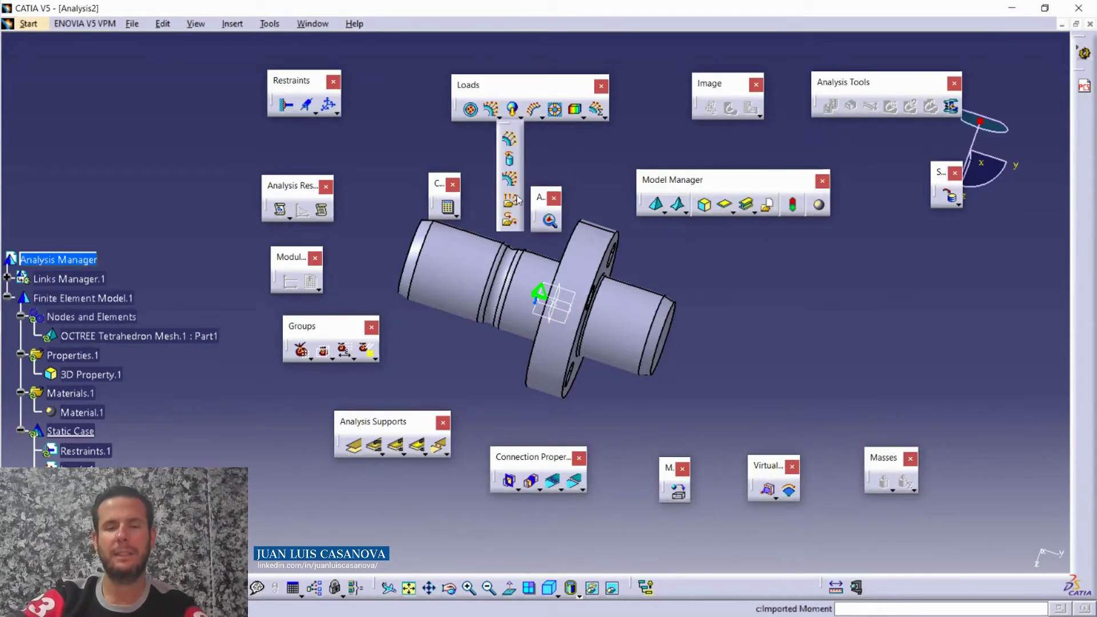
{"action": "left_click", "coordinate": [509, 202]}
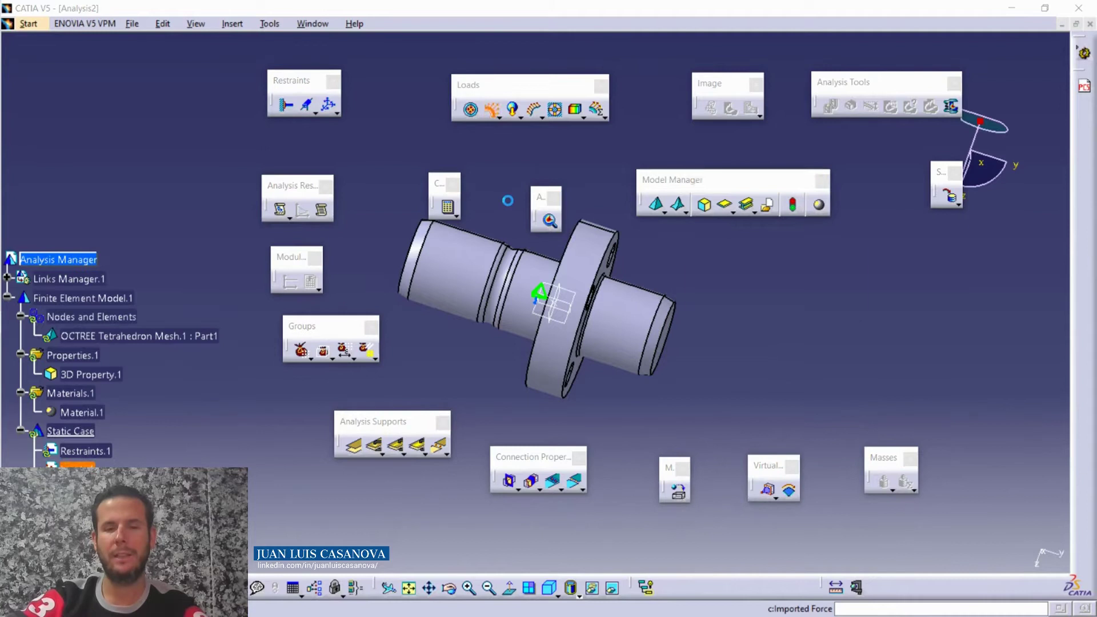
{"action": "left_click_drag", "start_coordinate": [767, 124], "coordinate": [826, 136]}
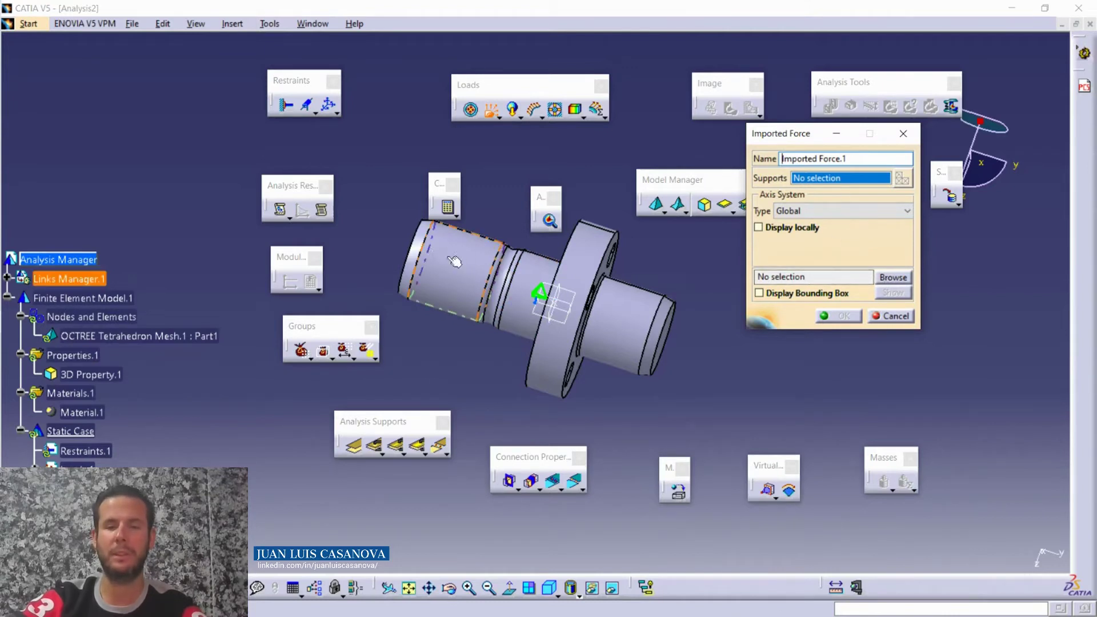
{"action": "left_click", "coordinate": [892, 316]}
Examine the Imported Moment load definition without creating the load
{"action": "left_click", "coordinate": [497, 114]}
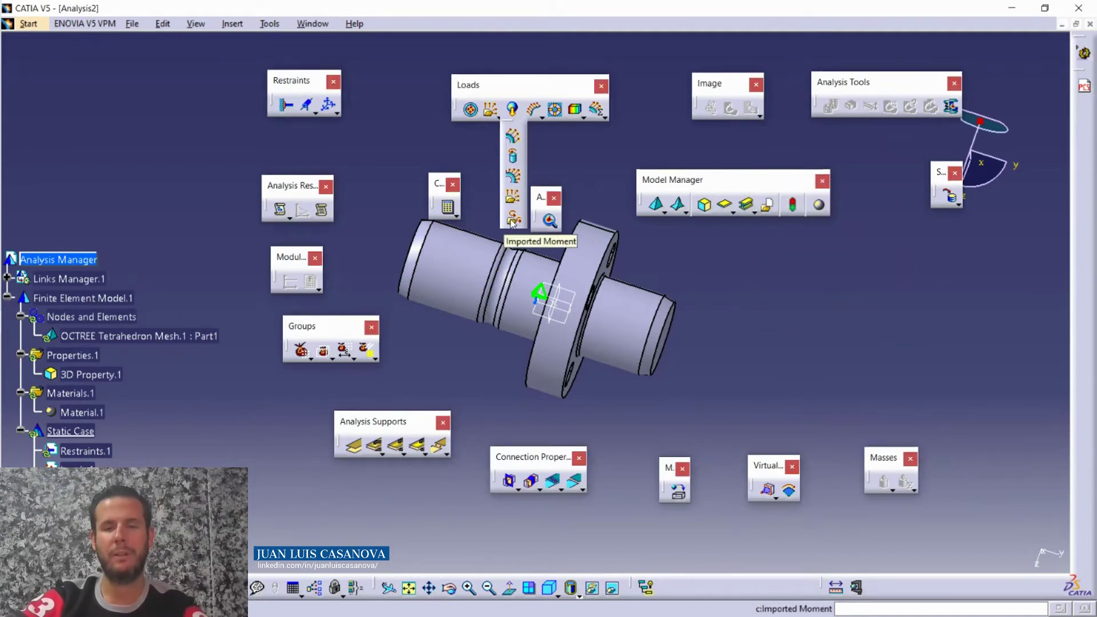
{"action": "left_click", "coordinate": [513, 220]}
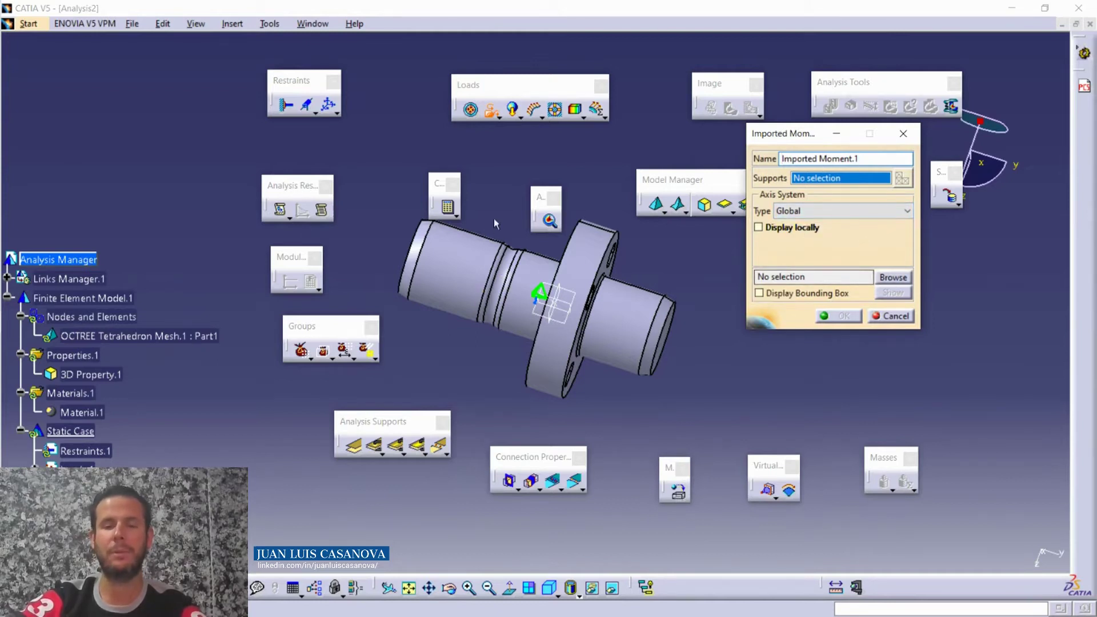
{"action": "left_click", "coordinate": [894, 316]}
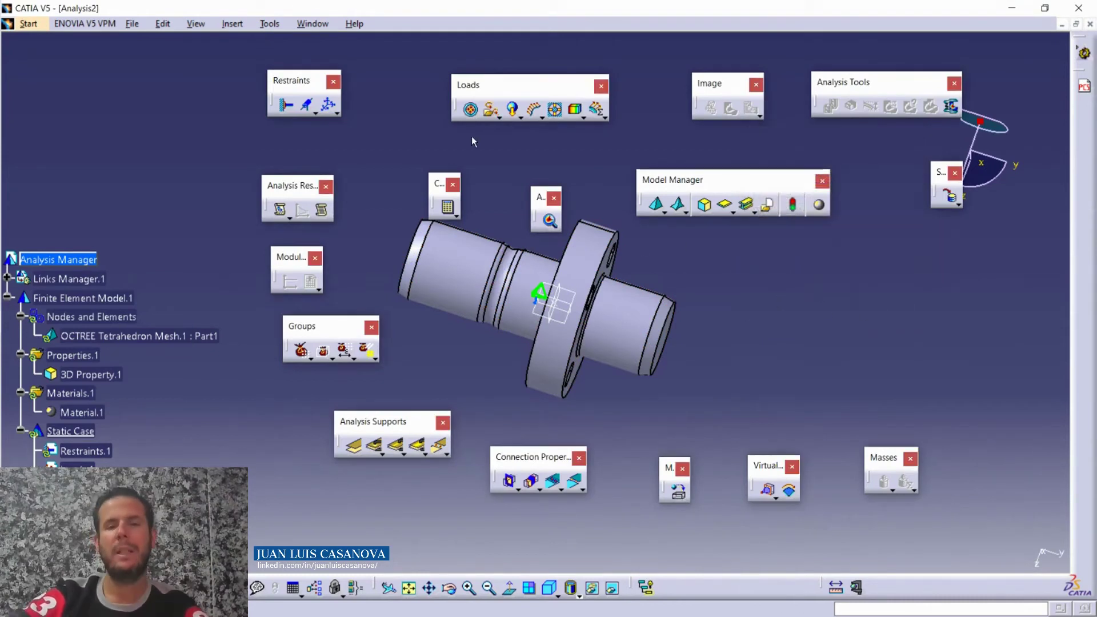
Examine the Acceleration load definition and compare its vector components with the part's axes, without creating the load
{"action": "left_click", "coordinate": [521, 116]}
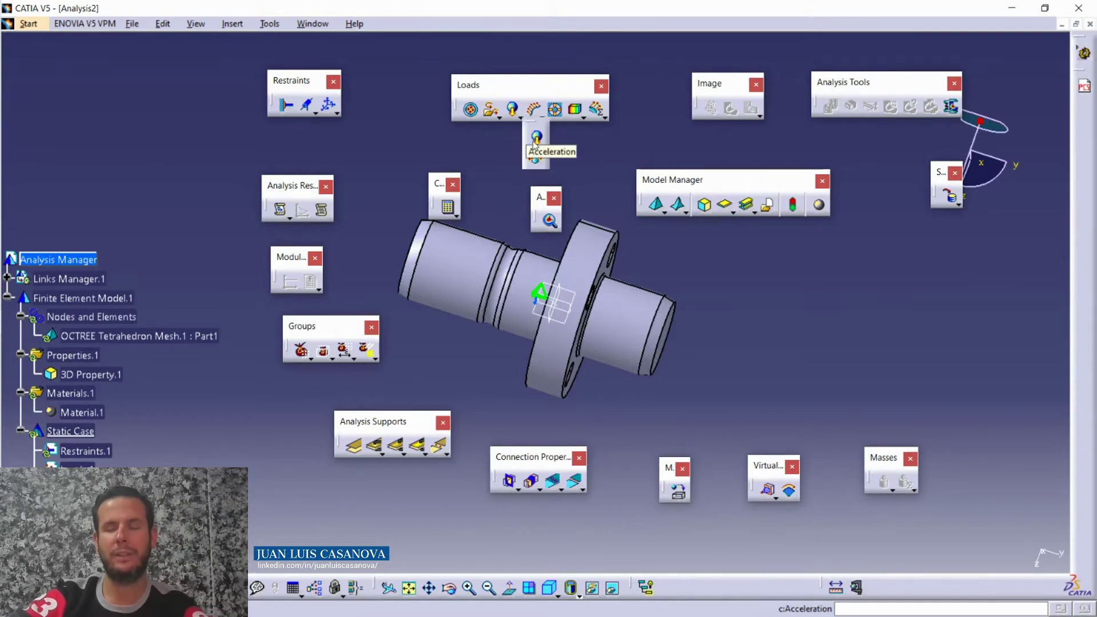
{"action": "left_click", "coordinate": [536, 140]}
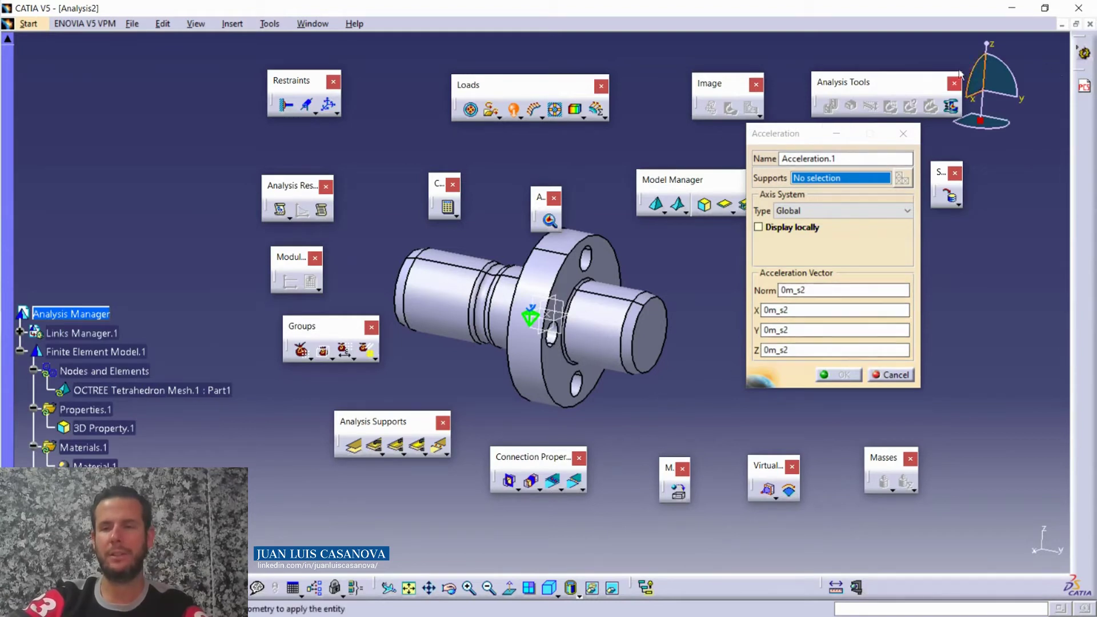
{"action": "middle_click_drag", "start_coordinate": [712, 312], "coordinate": [704, 307]}
{"action": "left_click", "coordinate": [777, 350]}
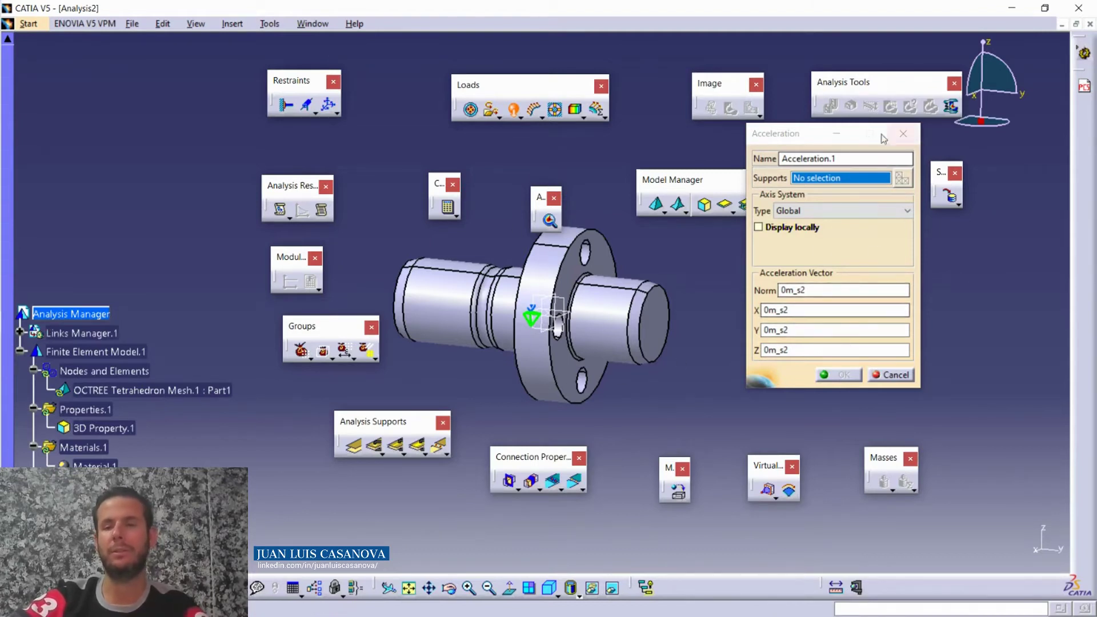
{"action": "mouse_move", "coordinate": [457, 407]}
{"action": "middle_mouse_down"}
{"action": "mouse_move", "coordinate": [492, 417]}
{"action": "mouse_move", "coordinate": [455, 412]}
{"action": "middle_mouse_up"}
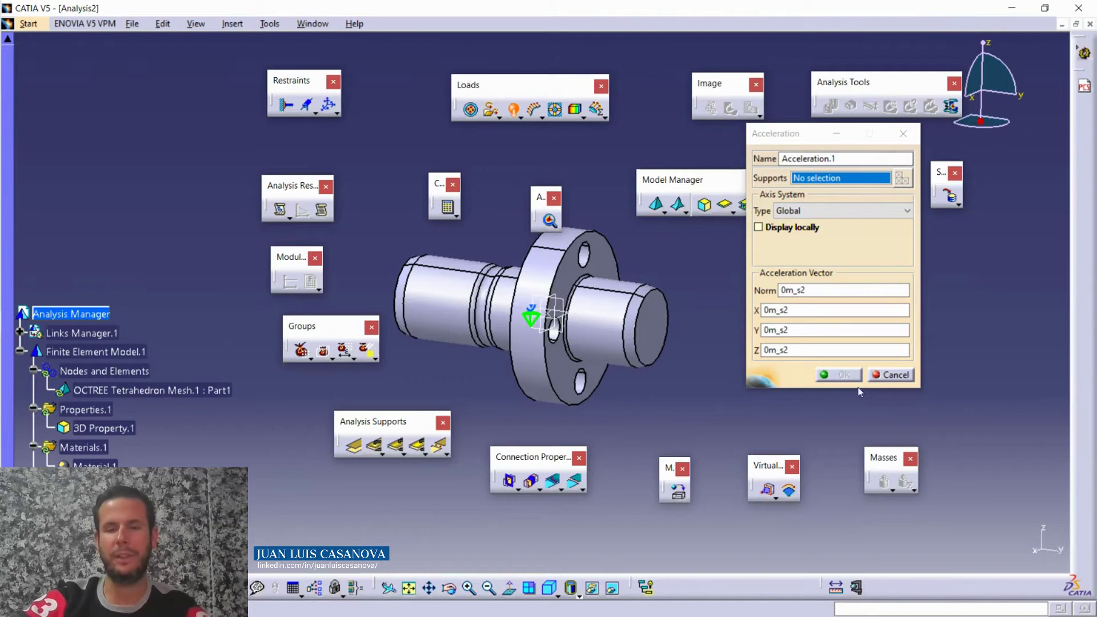
{"action": "left_click", "coordinate": [906, 377]}
Examine the Rotation Force definition, including its rotation axis, angular velocity and angular acceleration, without creating the load
{"action": "left_click", "coordinate": [521, 119]}
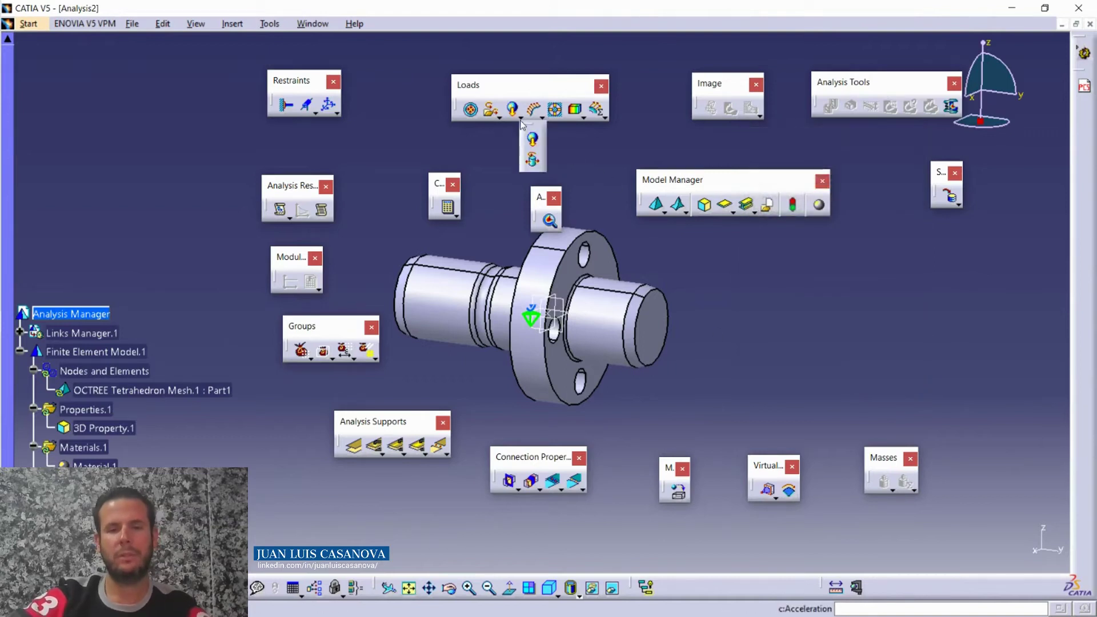
{"action": "left_click", "coordinate": [534, 163]}
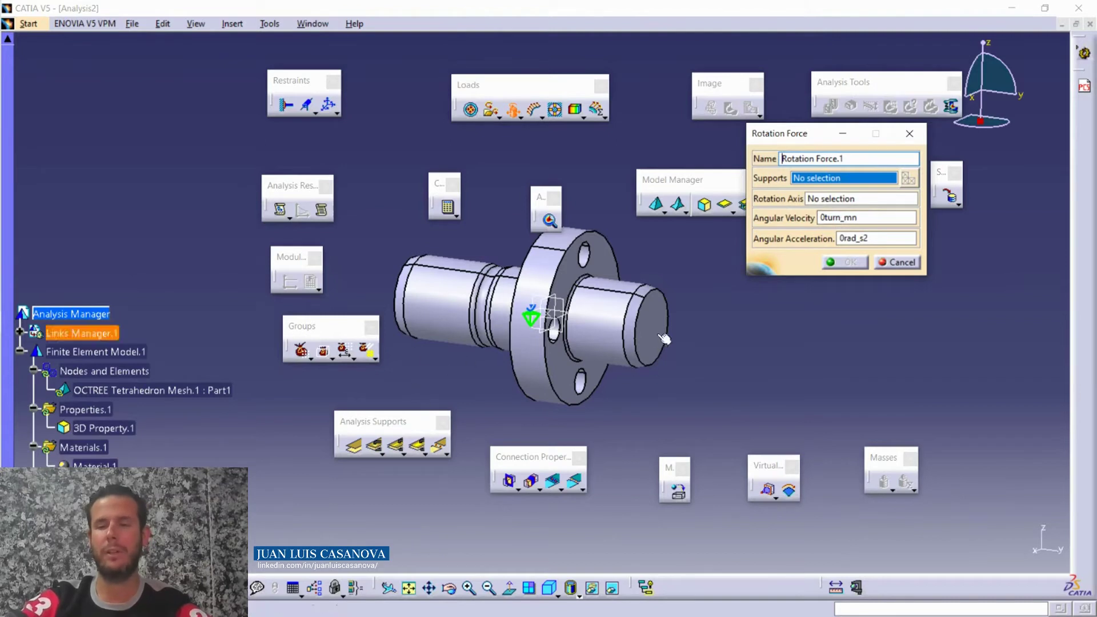
{"action": "left_click", "coordinate": [913, 264]}
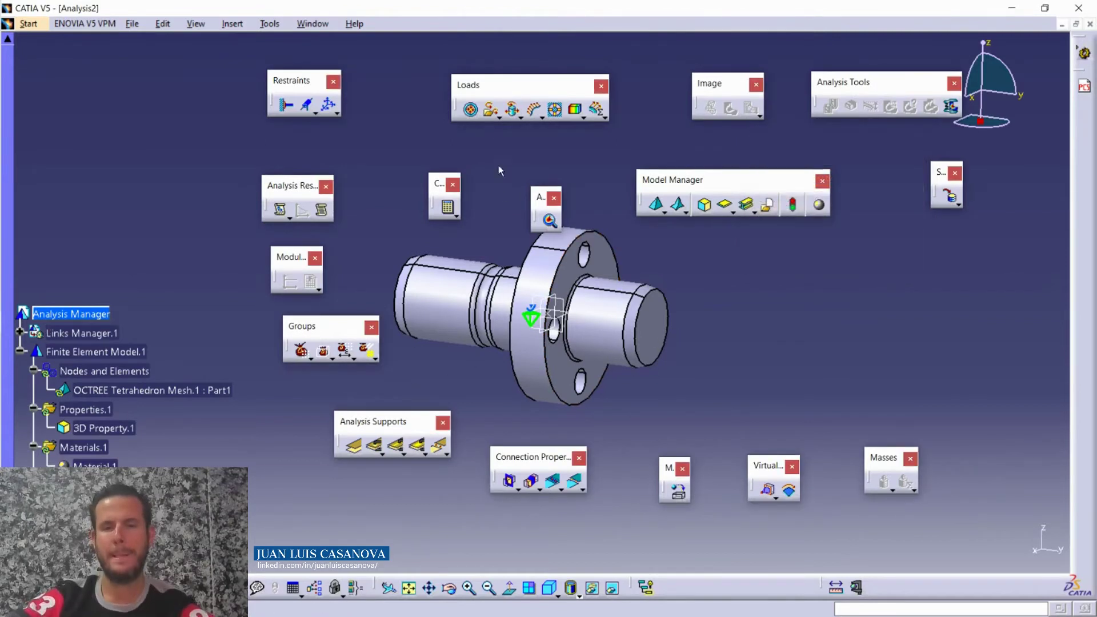
Examine the Line Force Density definition against the part's edges without creating the load
{"action": "left_click", "coordinate": [542, 118]}
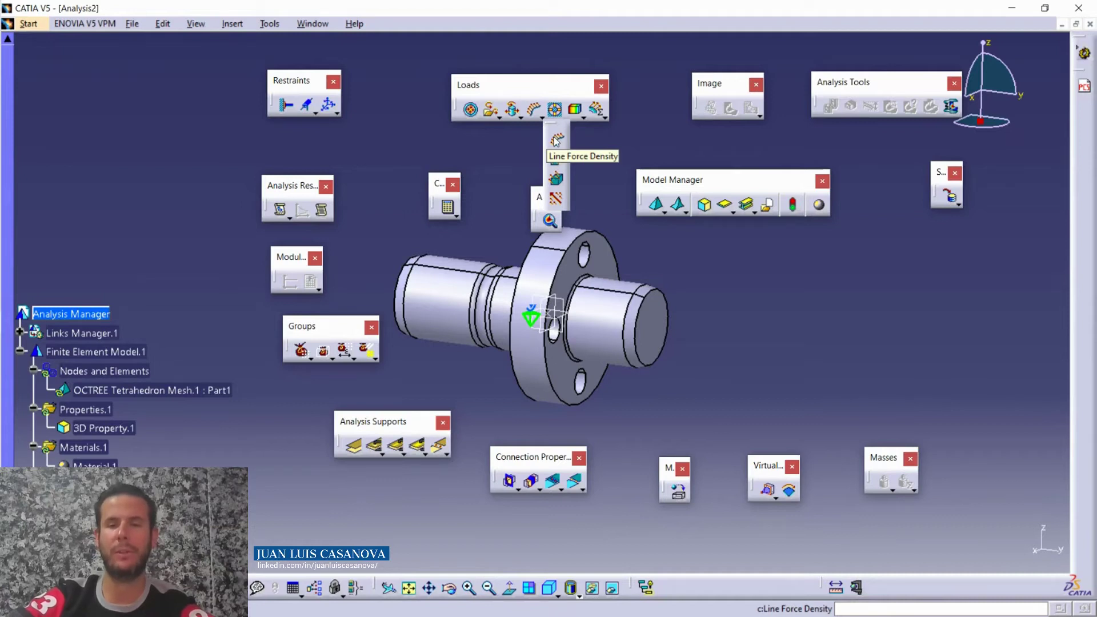
{"action": "left_click", "coordinate": [556, 141]}
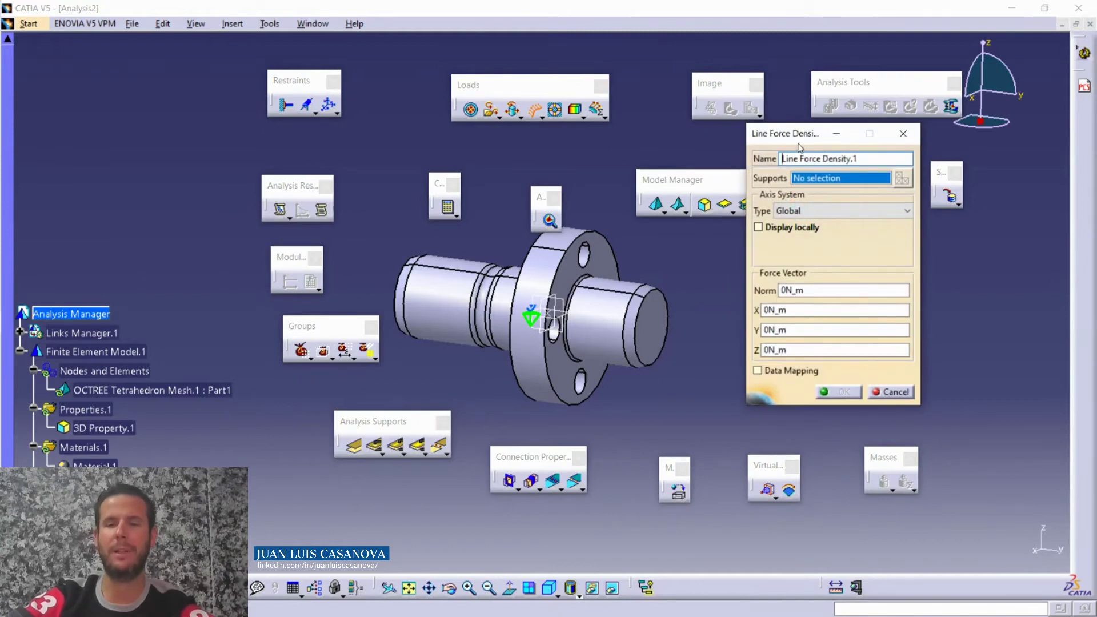
{"action": "middle_click_drag", "start_coordinate": [436, 367], "coordinate": [581, 416]}
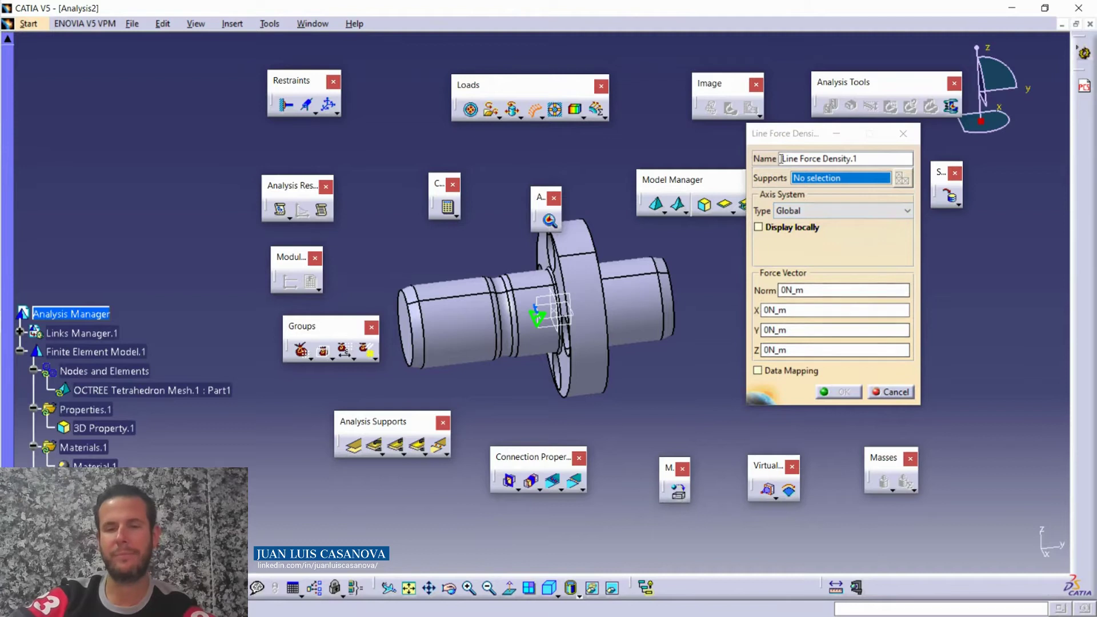
{"action": "left_click", "coordinate": [890, 392]}
Examine the Surface Force Density definition against the shaft's faces without creating the load
{"action": "left_click", "coordinate": [542, 117]}
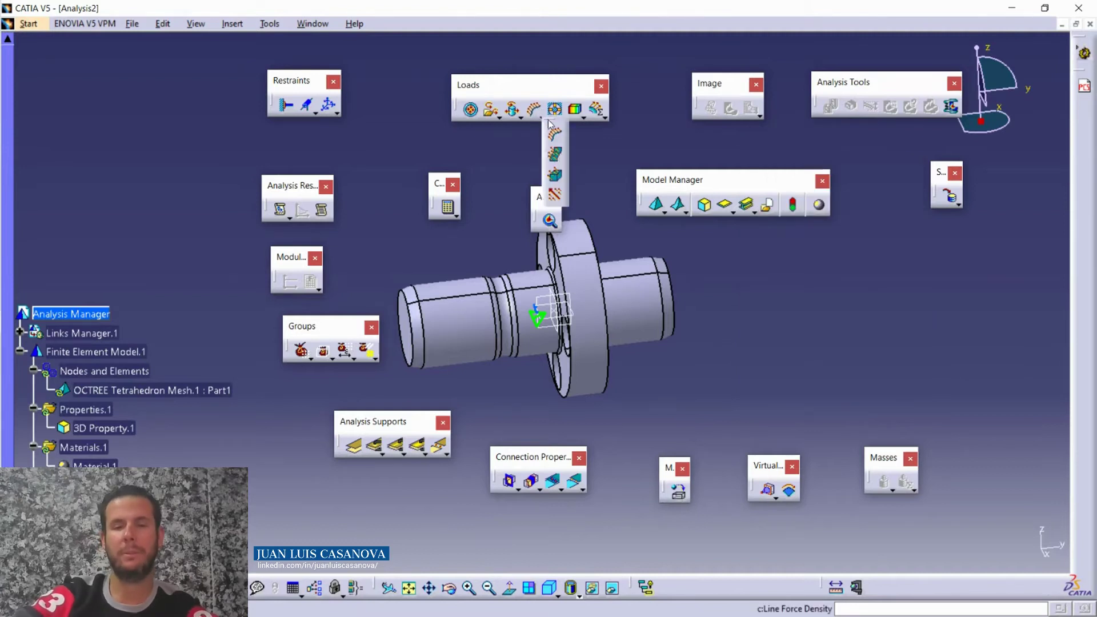
{"action": "left_click", "coordinate": [557, 156]}
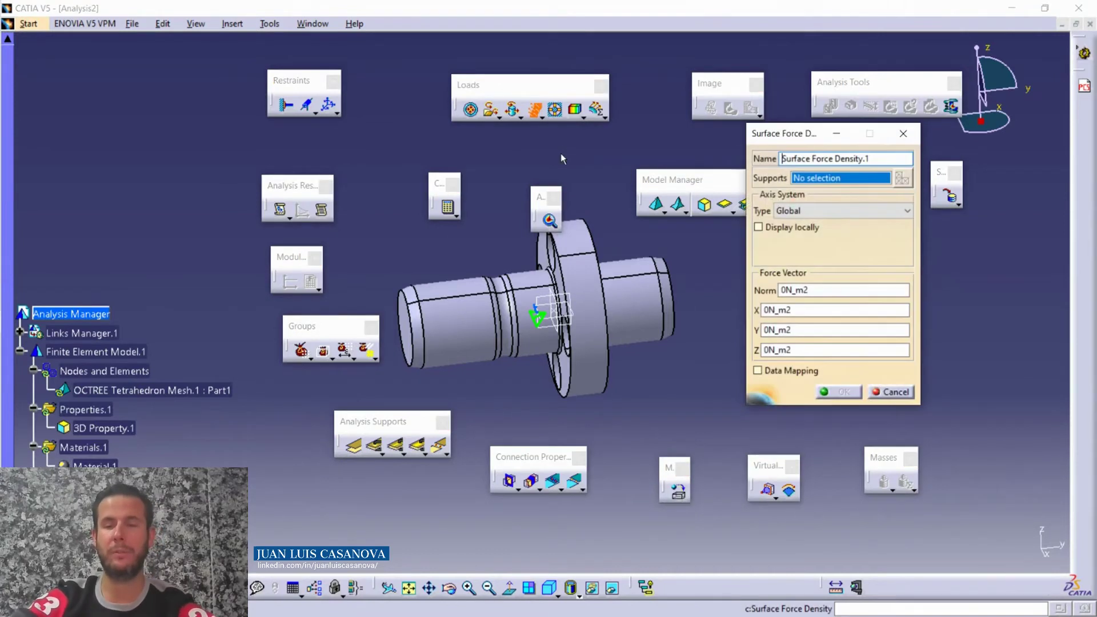
{"action": "left_click_drag", "start_coordinate": [777, 129], "coordinate": [807, 127]}
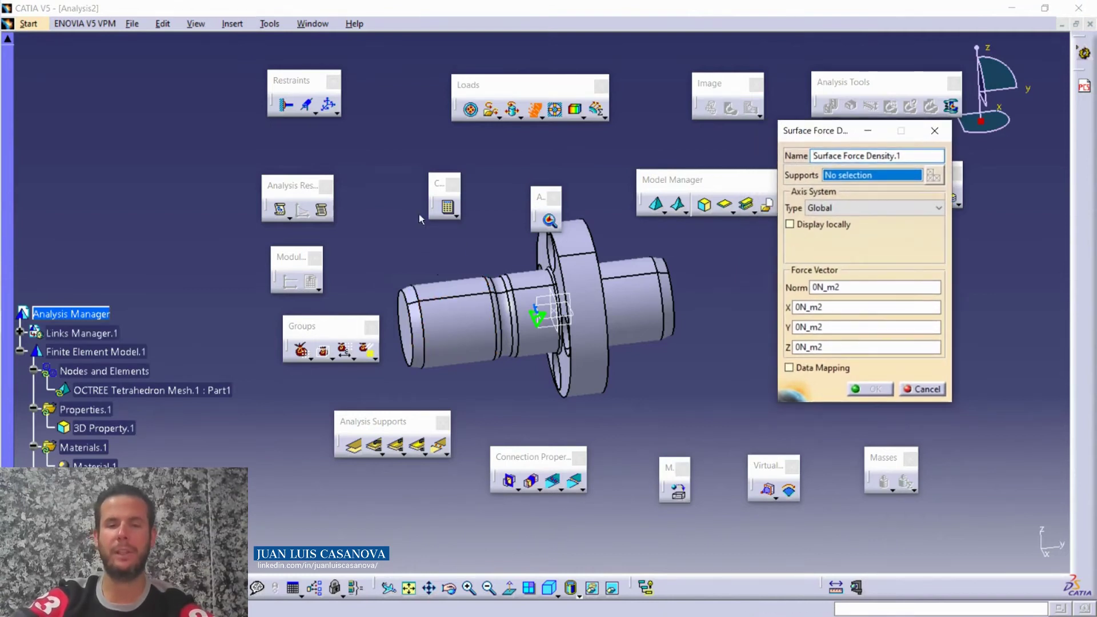
{"action": "middle_click_drag", "start_coordinate": [450, 250], "coordinate": [500, 360]}
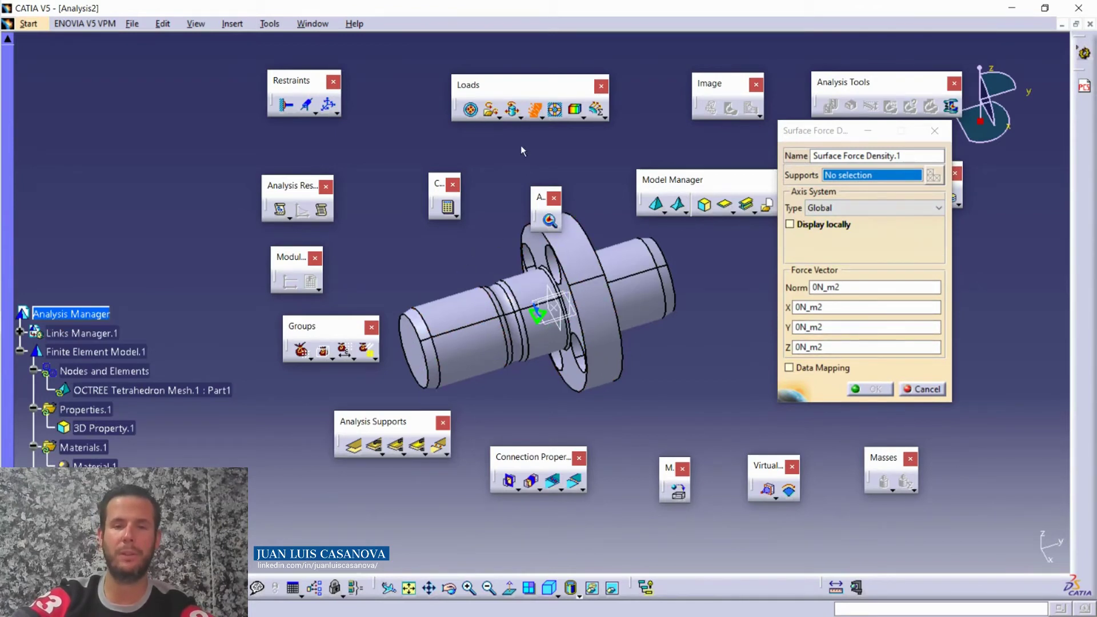
{"action": "left_click", "coordinate": [501, 120]}
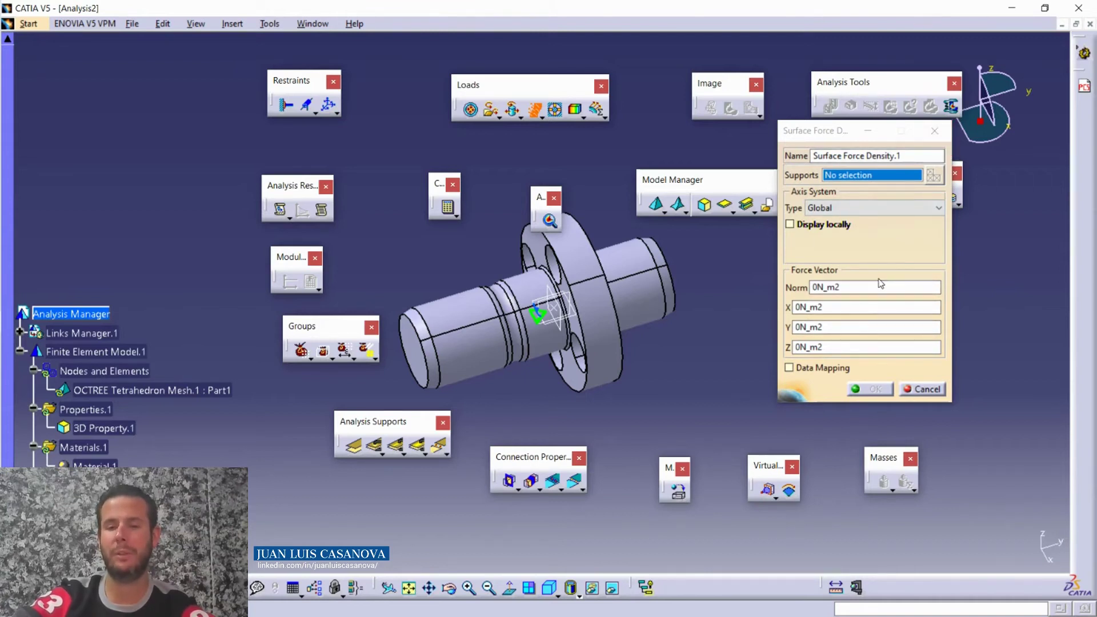
{"action": "left_click", "coordinate": [934, 132]}
Examine the Volume Force Density definition, including its supports and force vector, without creating the load
{"action": "left_click", "coordinate": [543, 117]}
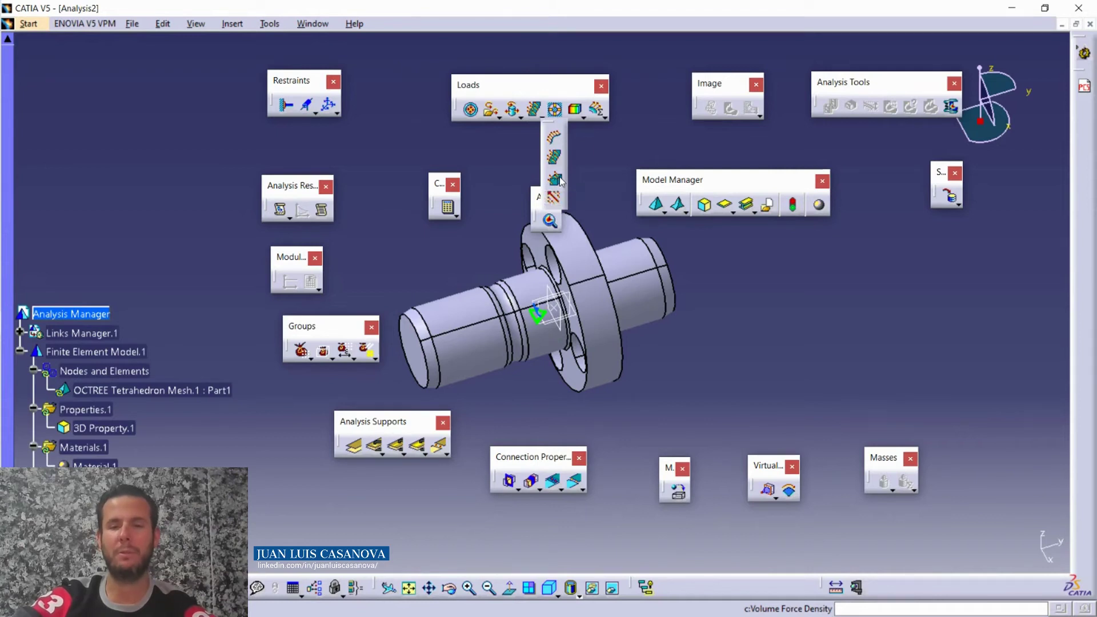
{"action": "left_click", "coordinate": [555, 178]}
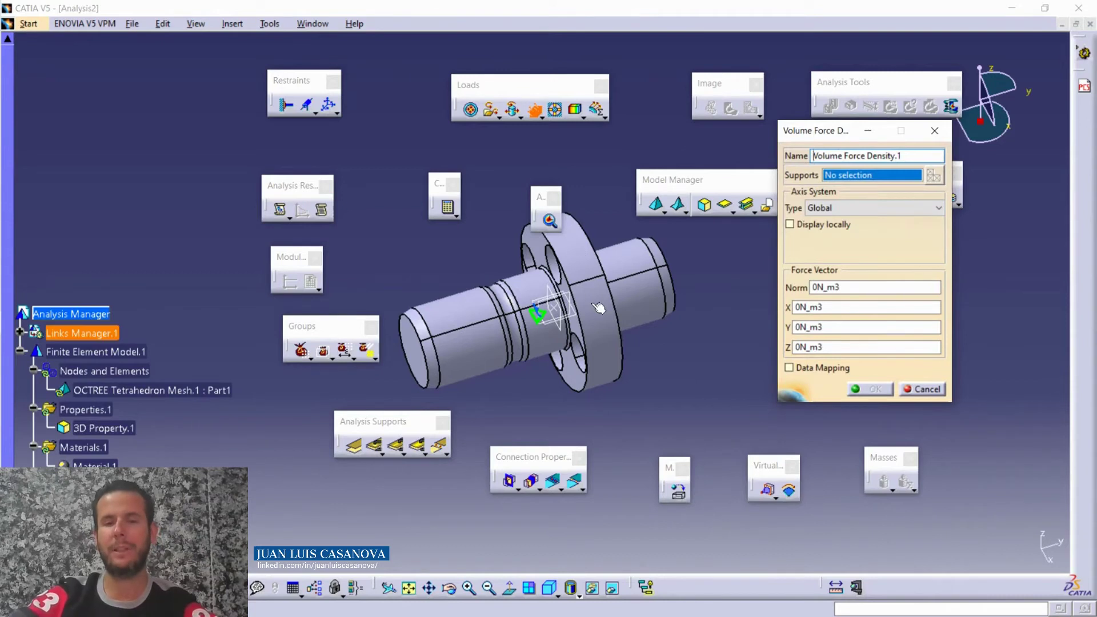
{"action": "left_click", "coordinate": [836, 181]}
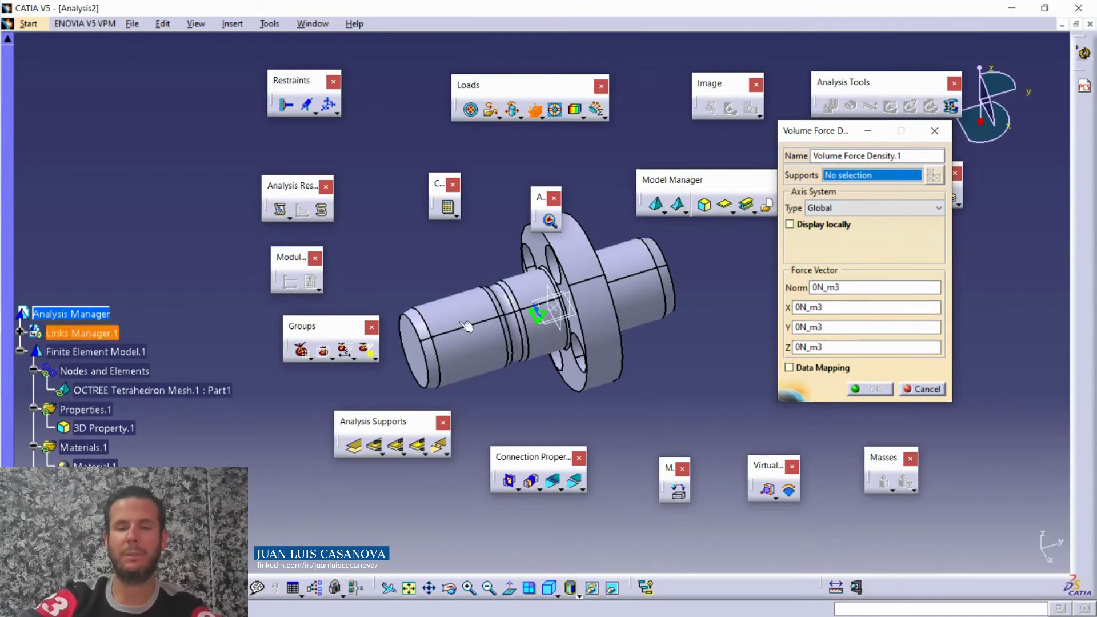
{"action": "left_click", "coordinate": [926, 389]}
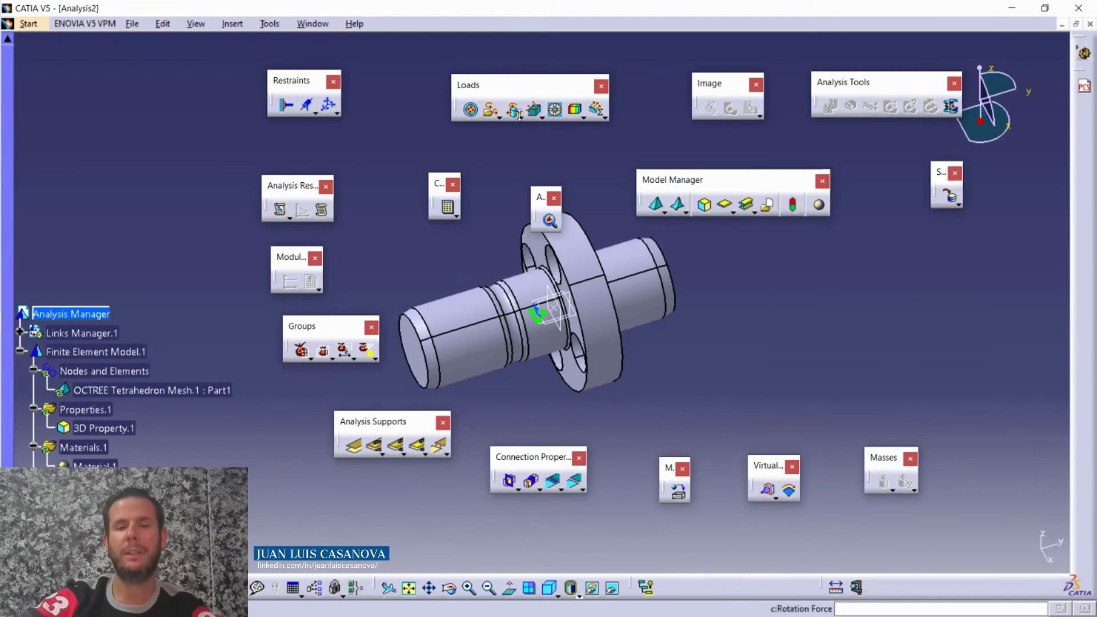
Examine the Force Density definition, including its supports and force vector in newtons, without creating the load
{"action": "left_click", "coordinate": [539, 118]}
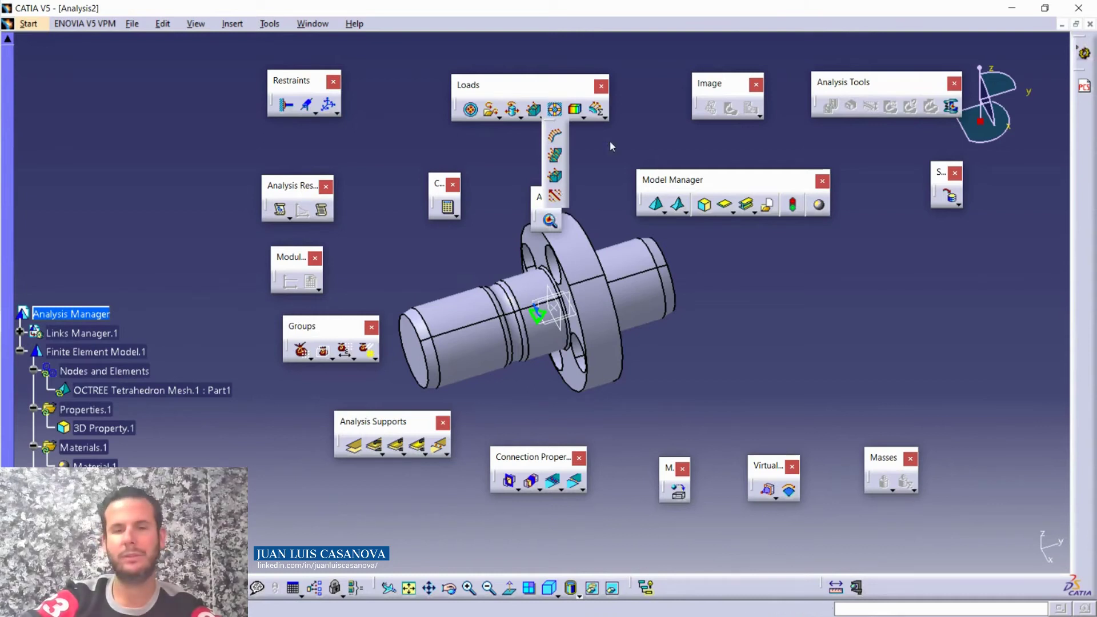
{"action": "left_click", "coordinate": [541, 118]}
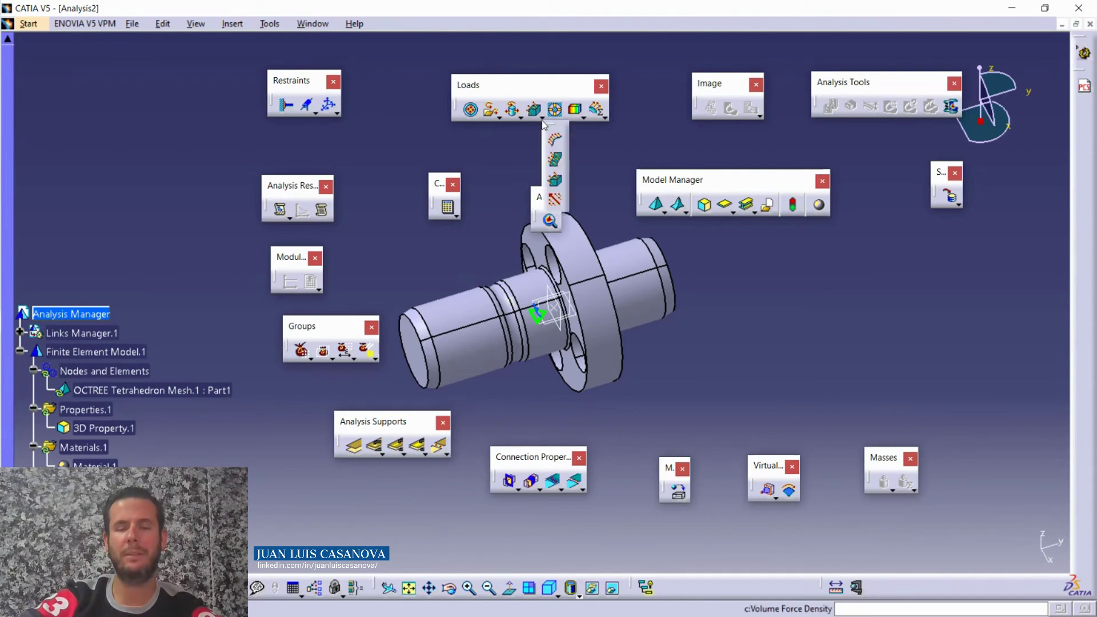
{"action": "left_click", "coordinate": [554, 203]}
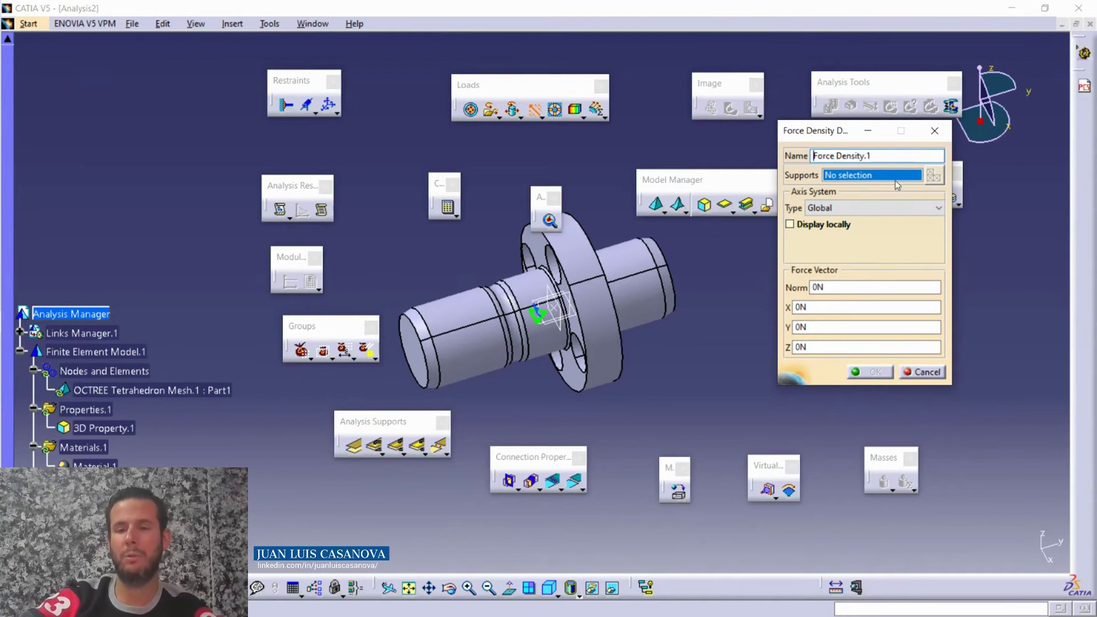
{"action": "left_click", "coordinate": [936, 132]}
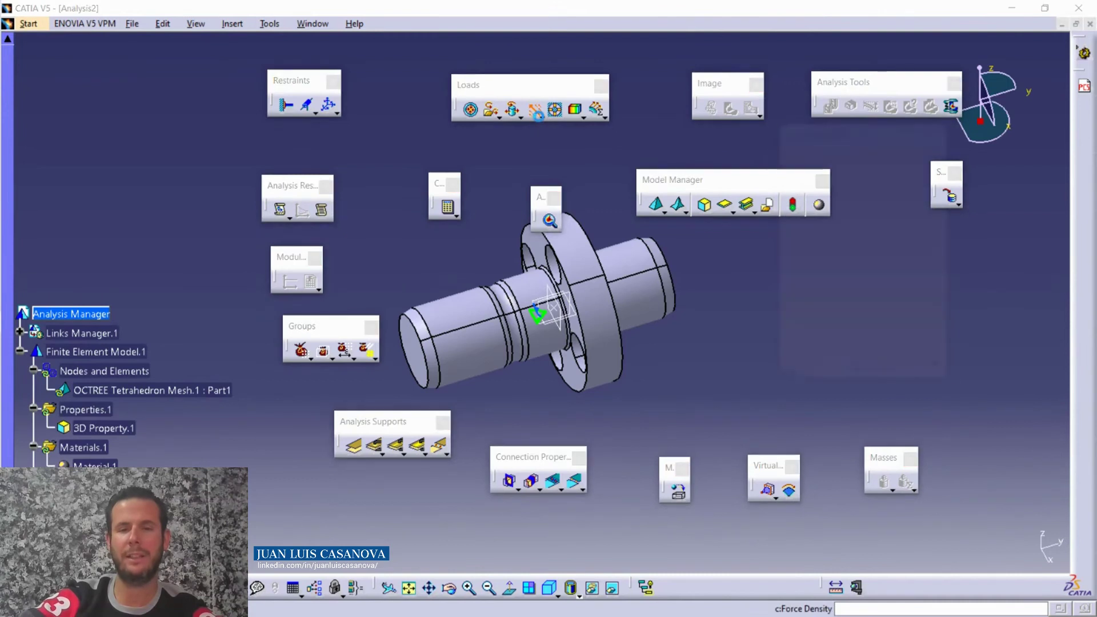
{"action": "left_click", "coordinate": [537, 113]}
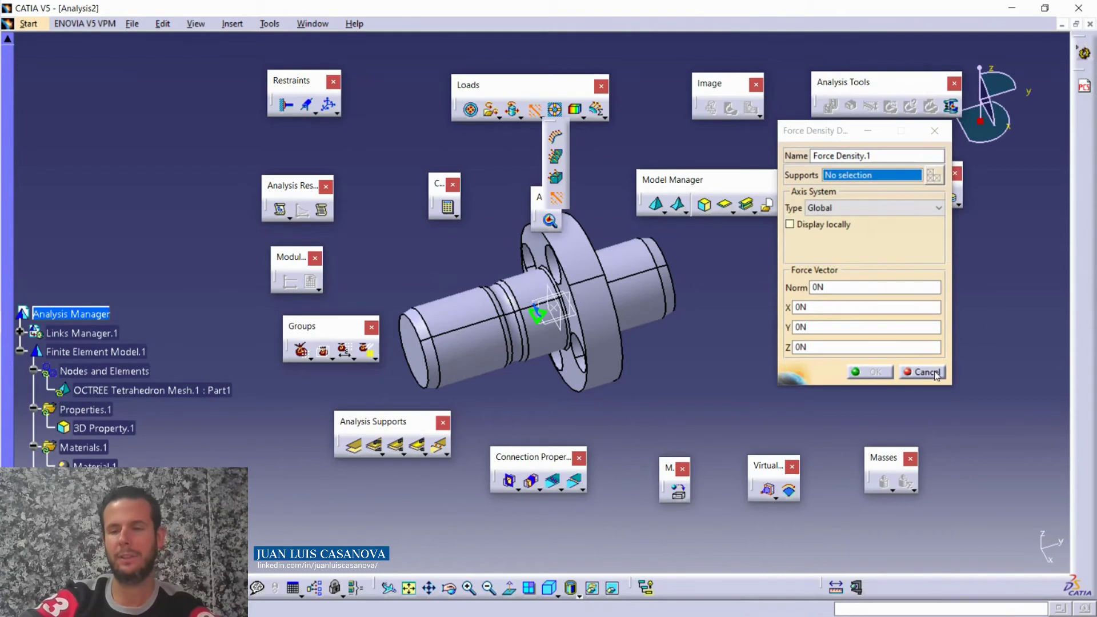
{"action": "key", "text": "Escape"}
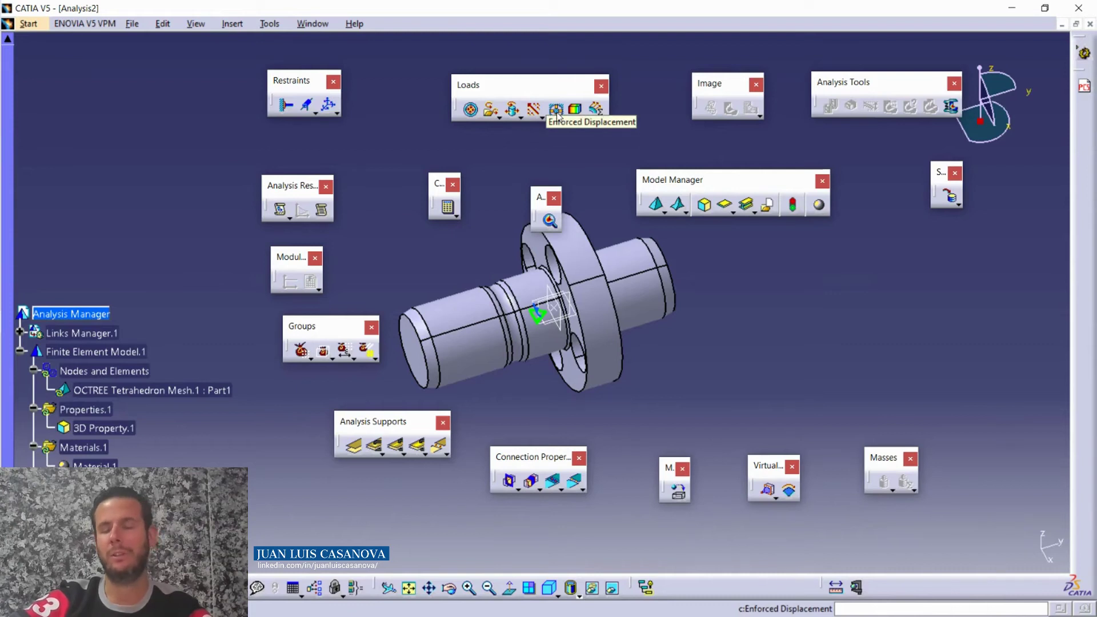
Examine the Enforced Displacement definition with its restraint, translations and rotations, without creating the load
{"action": "left_click", "coordinate": [557, 112]}
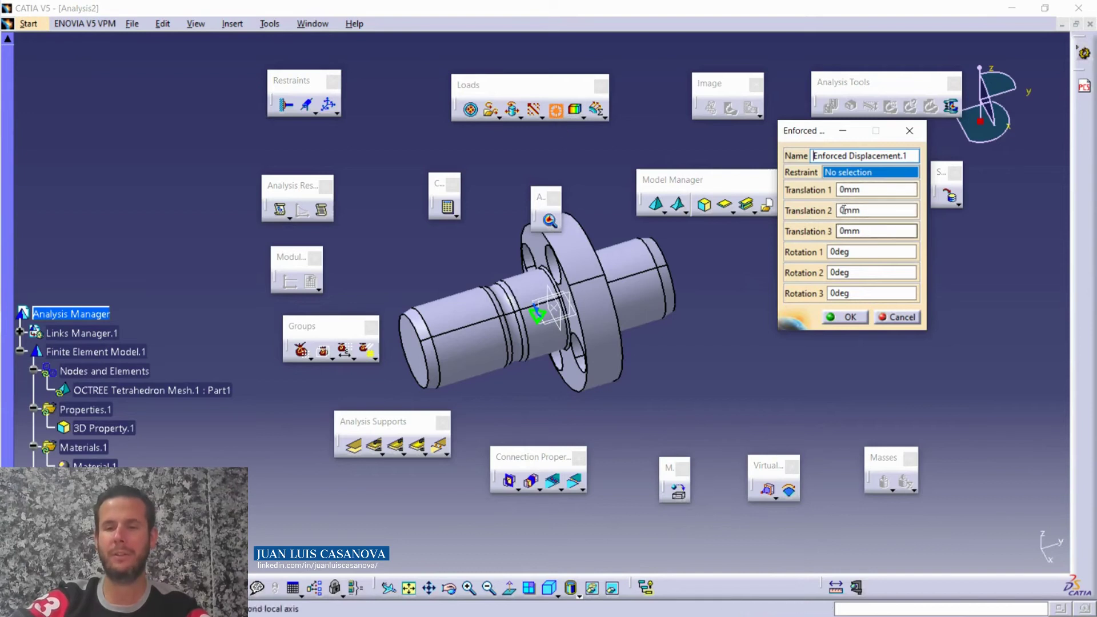
{"action": "left_click", "coordinate": [897, 317]}
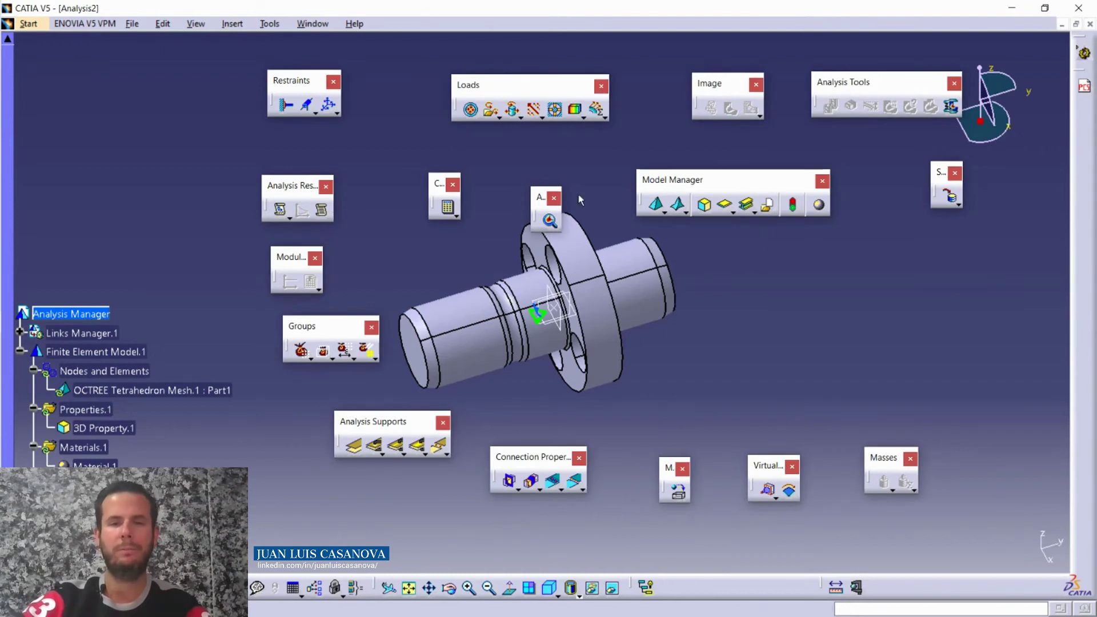
Examine the Temperature Field definition without creating it, and look at the Temperature Field from Thermal Solution option
{"action": "left_click", "coordinate": [583, 117]}
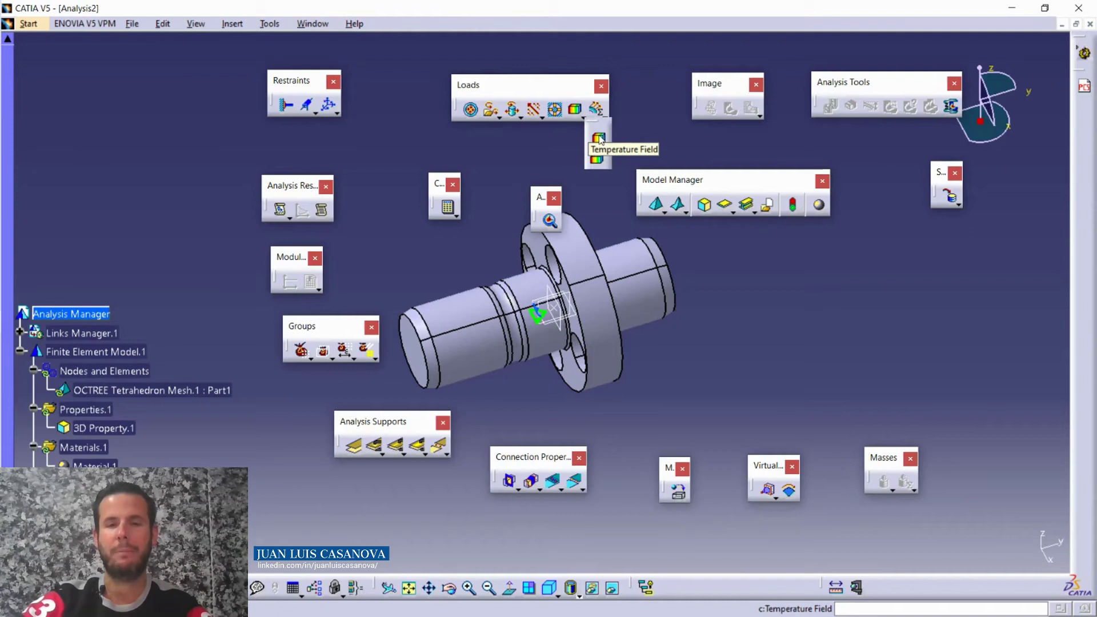
{"action": "left_click", "coordinate": [598, 138]}
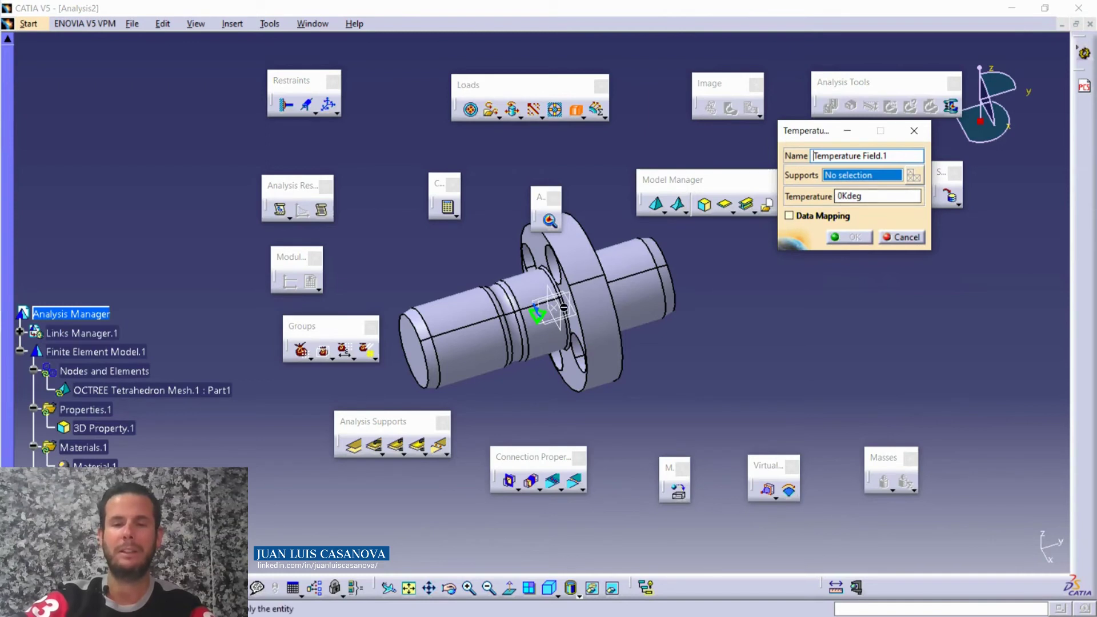
{"action": "left_click", "coordinate": [905, 237]}
{"action": "left_click", "coordinate": [600, 116]}
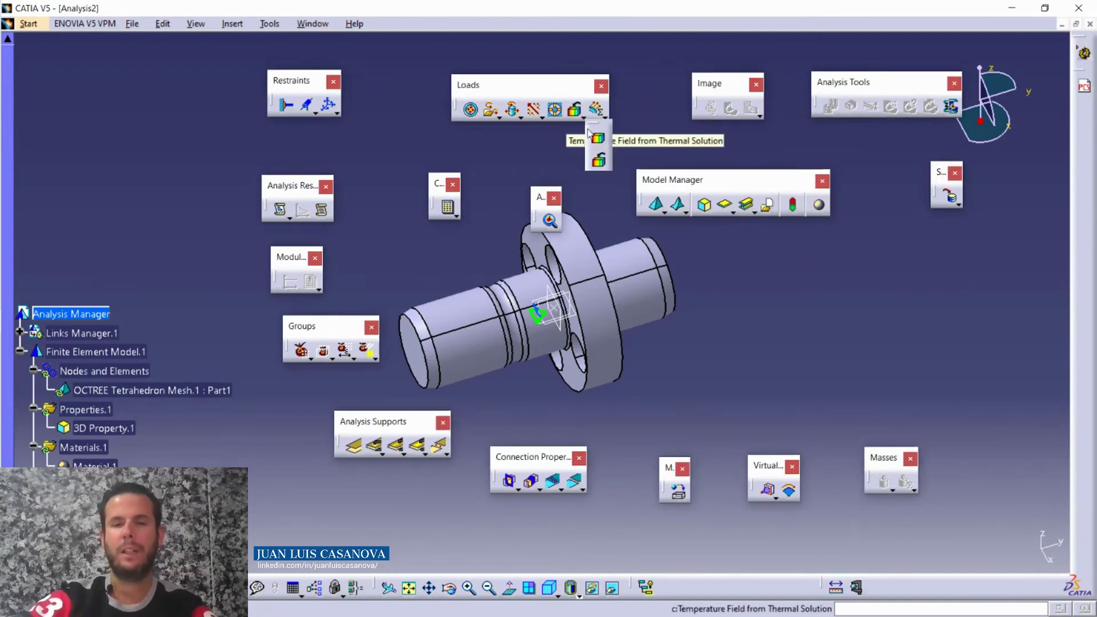
{"action": "left_click", "coordinate": [598, 162]}
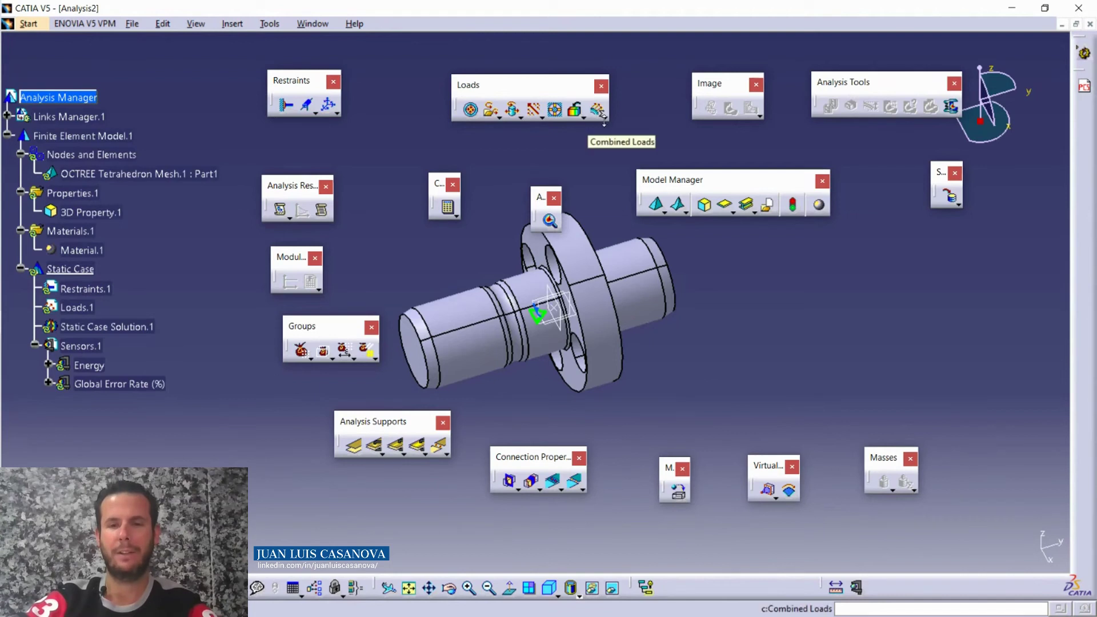
Examine the Combined Loads definition, including its analysis sets and load coefficients, without creating the combination
{"action": "left_click", "coordinate": [605, 117]}
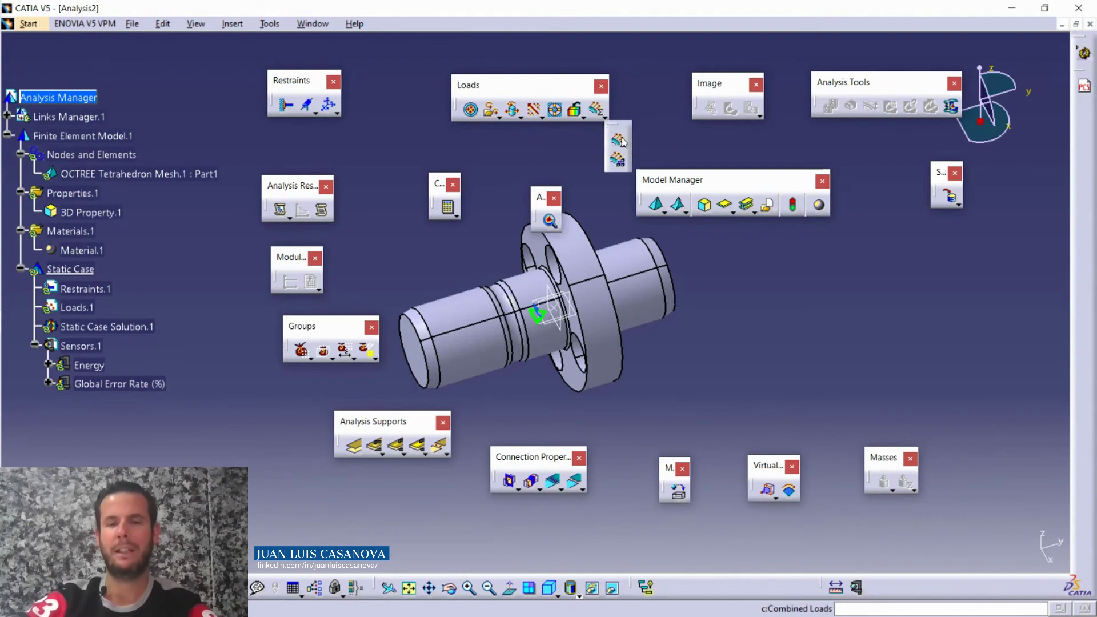
{"action": "left_click", "coordinate": [620, 141]}
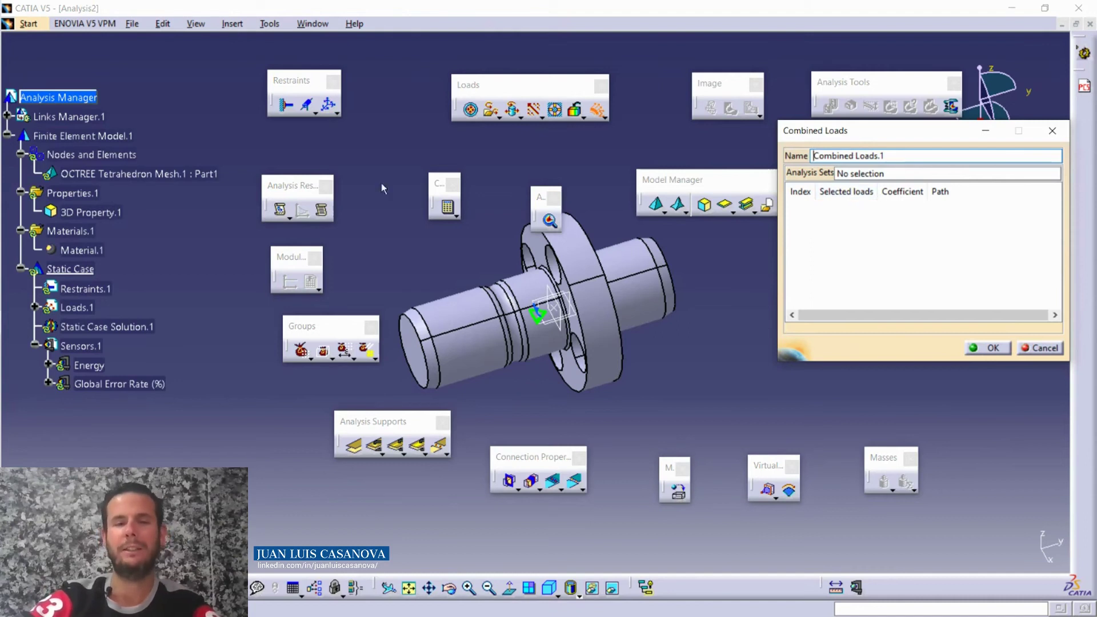
{"action": "left_click", "coordinate": [1047, 349]}
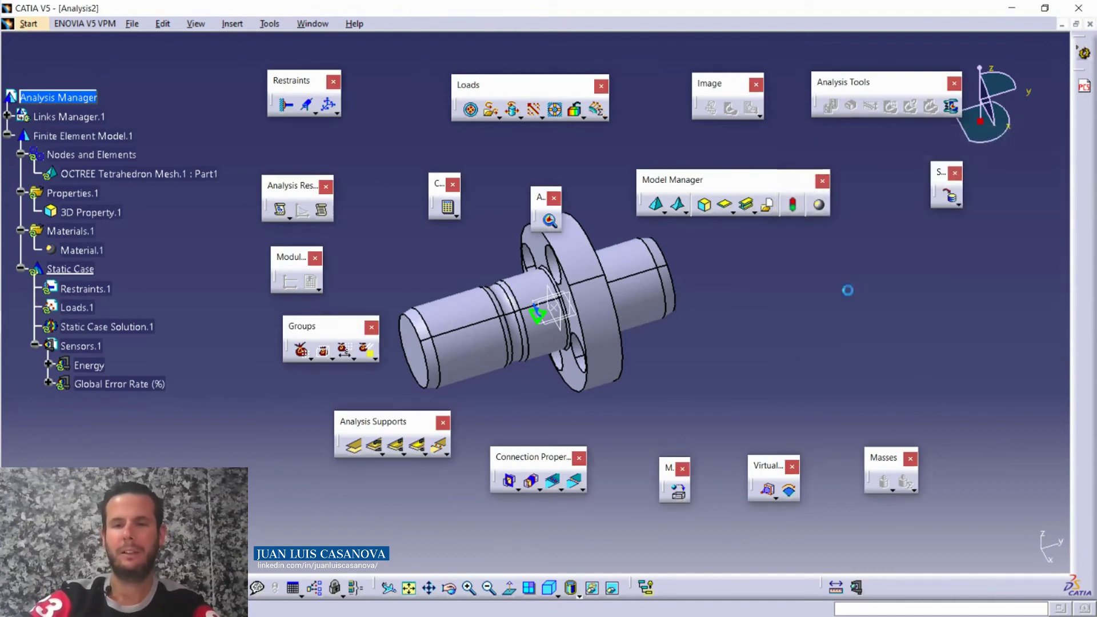
Examine the Assembled Loads definition and its list of selected loads without creating the assembly
{"action": "left_click", "coordinate": [603, 116]}
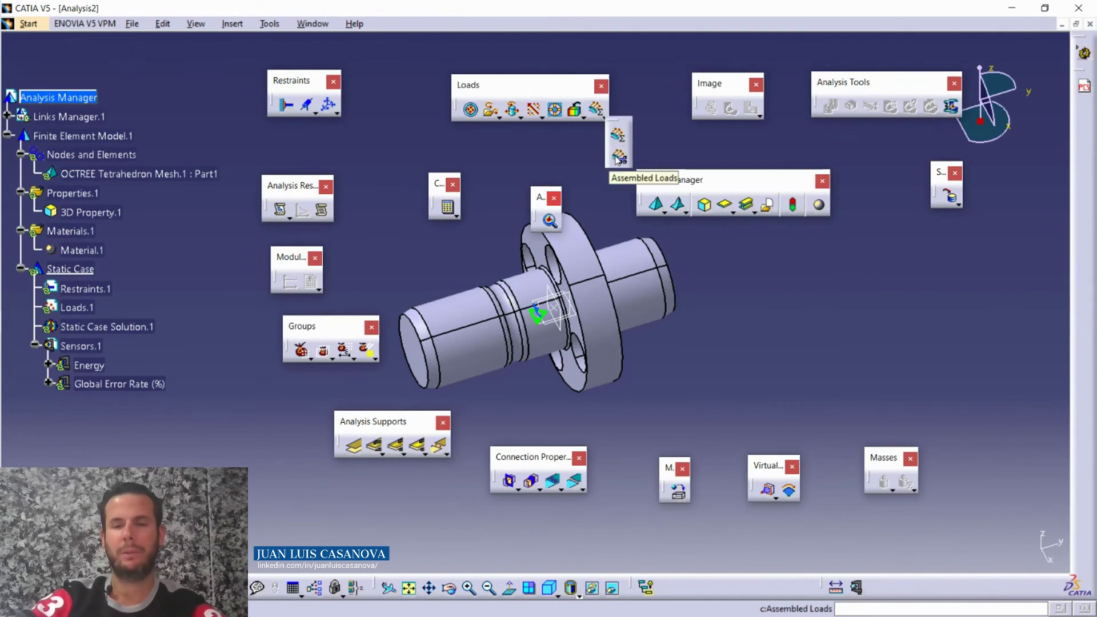
{"action": "left_click", "coordinate": [617, 158]}
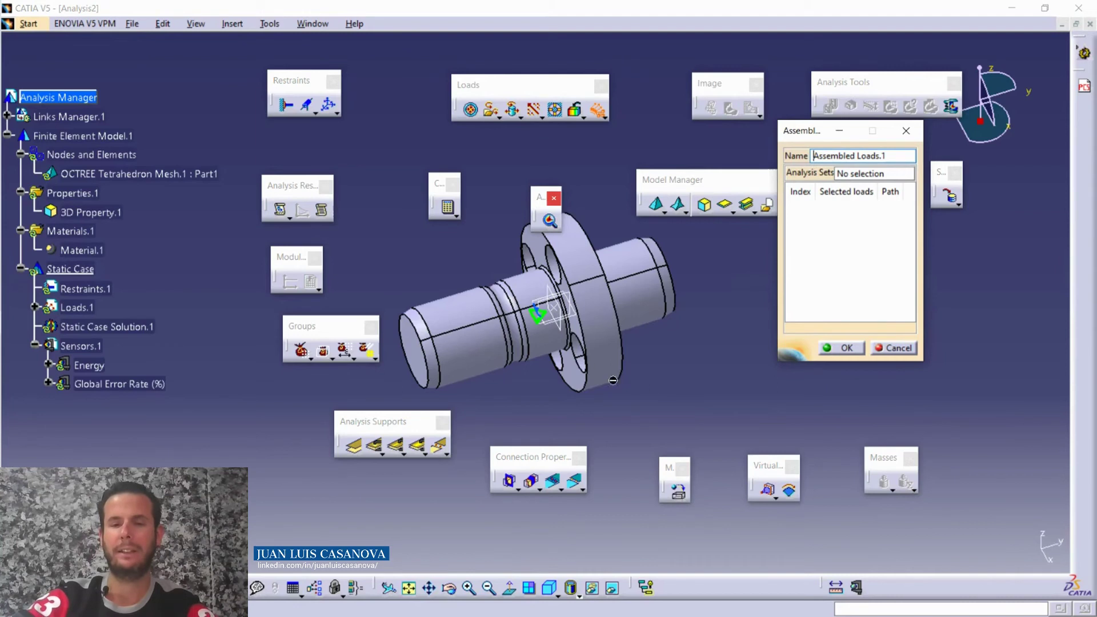
{"action": "left_click", "coordinate": [906, 349]}
Review the result image types available for the static case, including Principal Stress
{"action": "mouse_move", "coordinate": [714, 85]}
{"action": "left_mouse_down"}
{"action": "mouse_move", "coordinate": [688, 91]}
{"action": "mouse_move", "coordinate": [735, 96]}
{"action": "mouse_move", "coordinate": [727, 89]}
{"action": "left_mouse_up"}
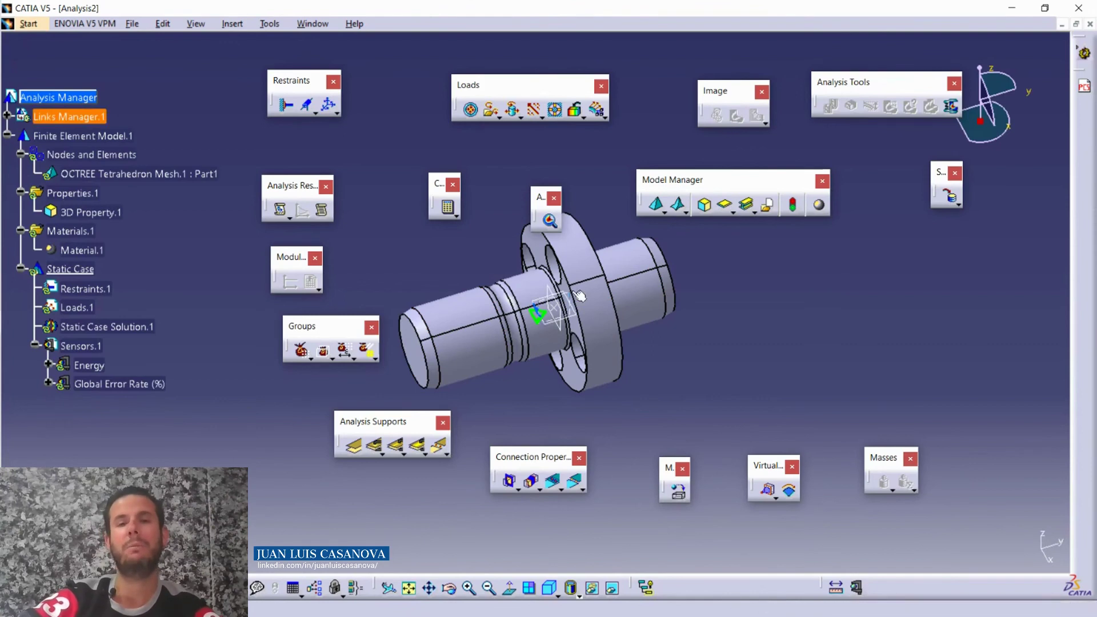
{"action": "middle_click_drag", "start_coordinate": [595, 400], "coordinate": [634, 407]}
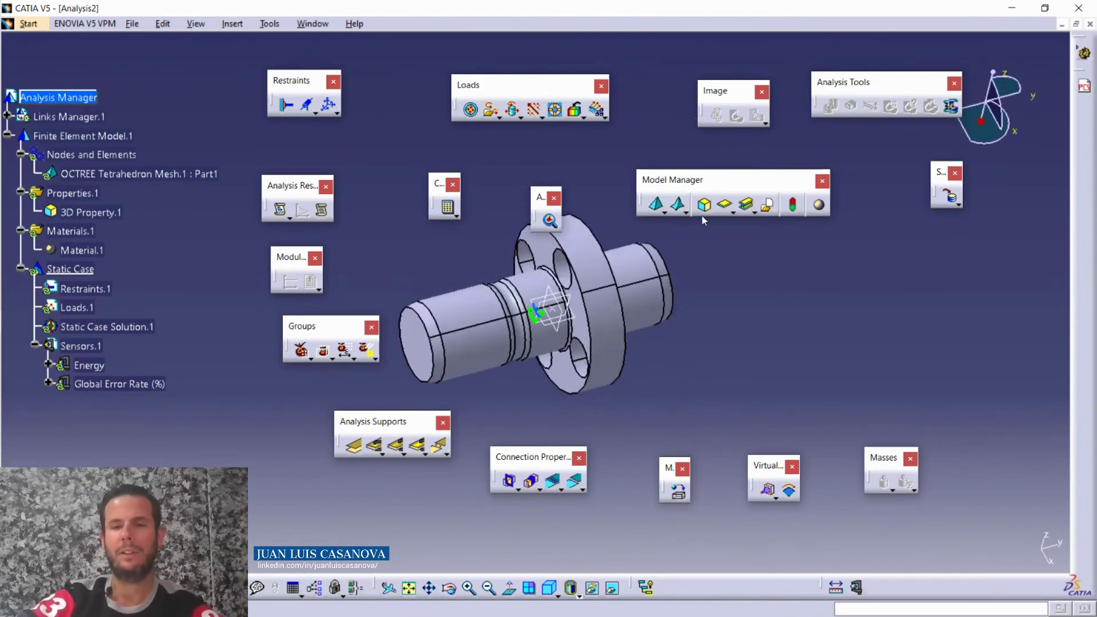
{"action": "left_click", "coordinate": [764, 121]}
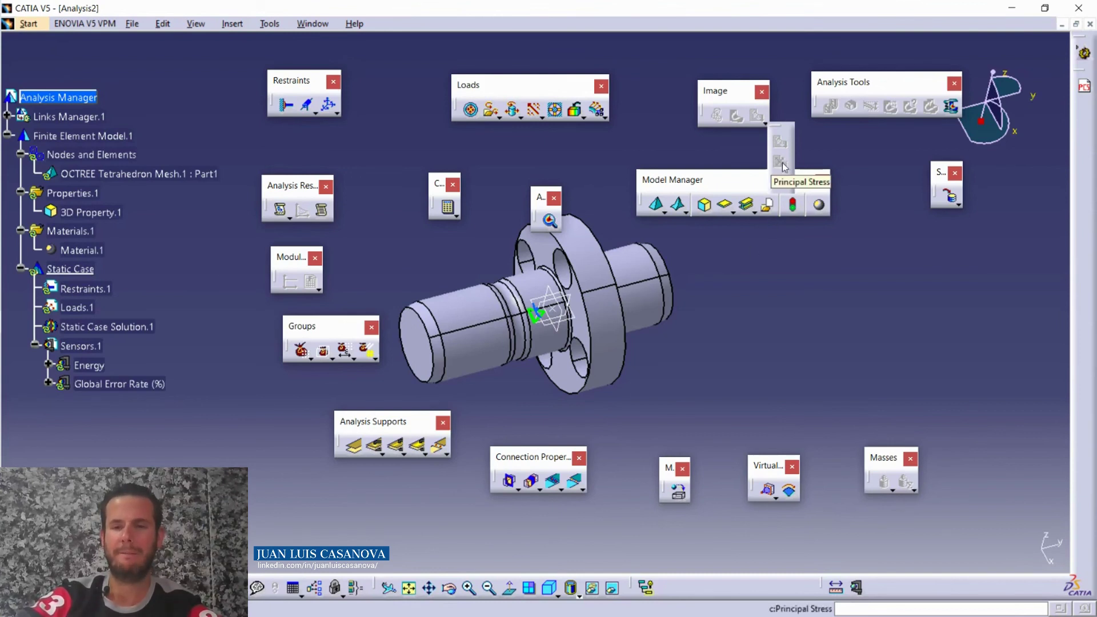
{"action": "left_click", "coordinate": [763, 121]}
{"action": "left_click", "coordinate": [764, 121]}
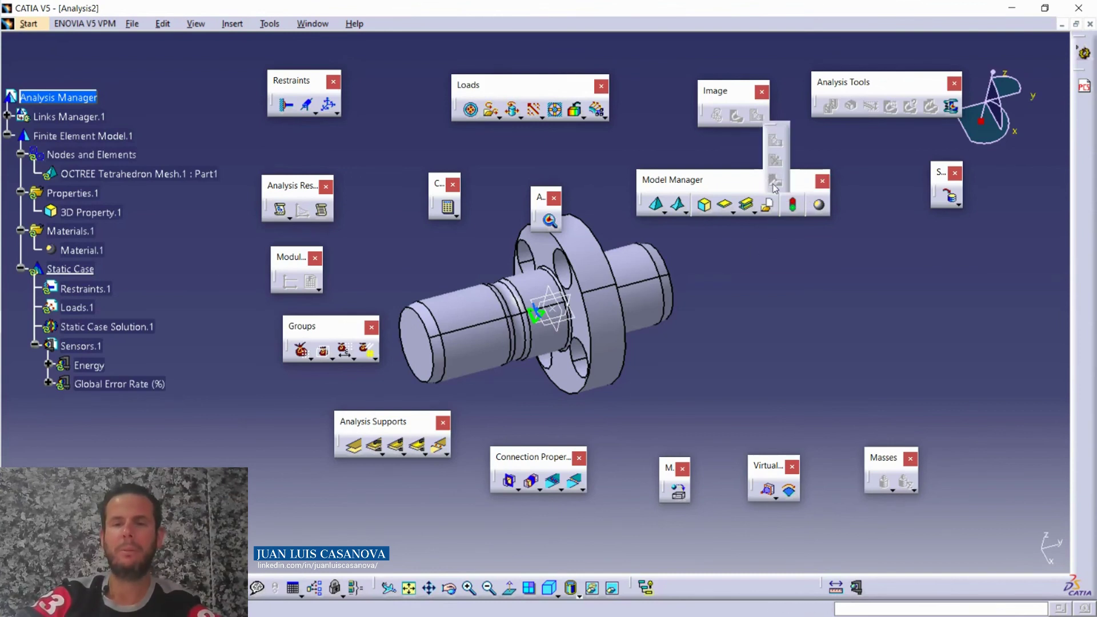